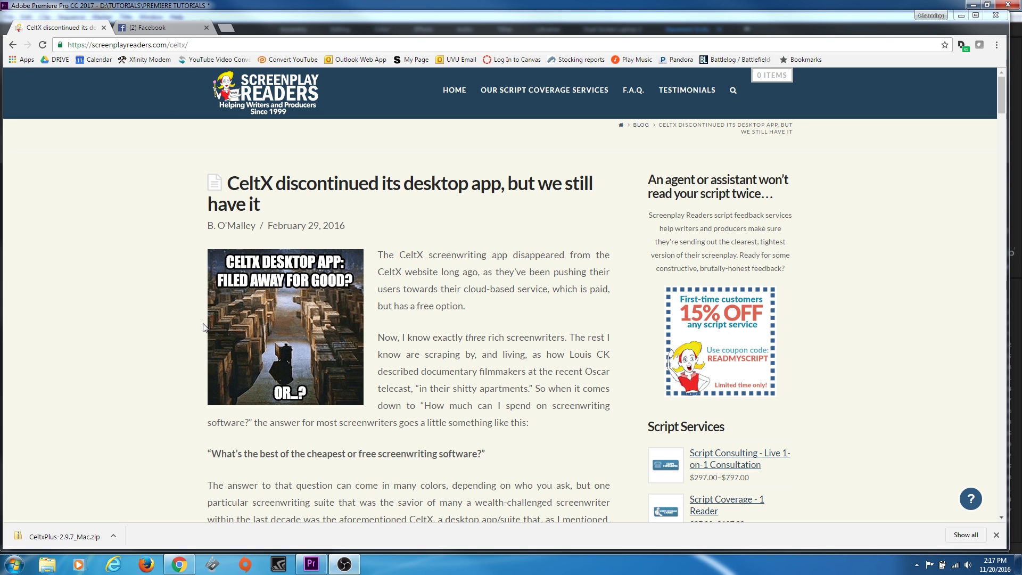
# Step: Browse the CeltX desktop app article down to its download links
pyautogui.scroll(-1, 172, 304)
pyautogui.scroll(-20, 173, 307)
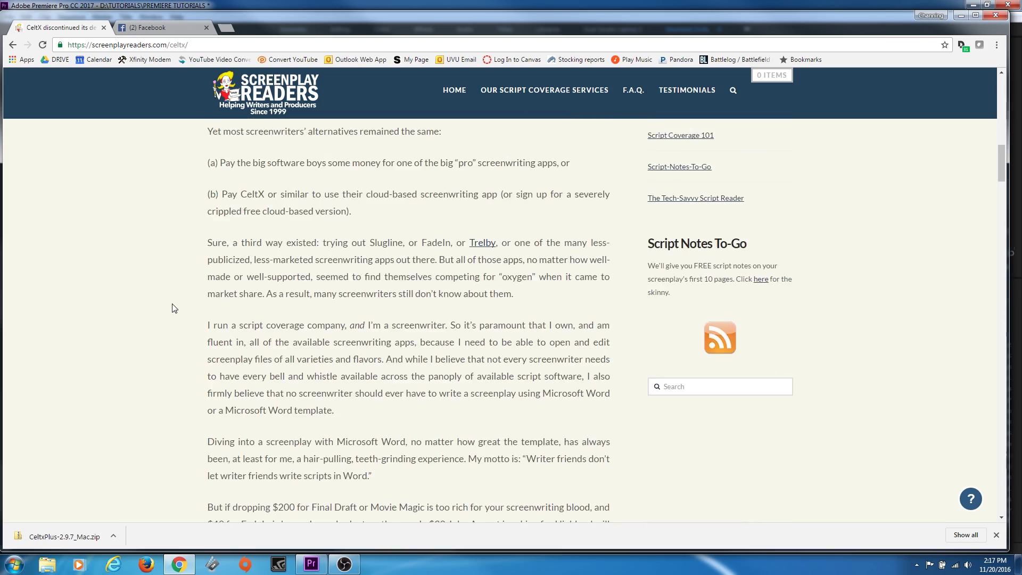
pyautogui.scroll(-10, 175, 306)
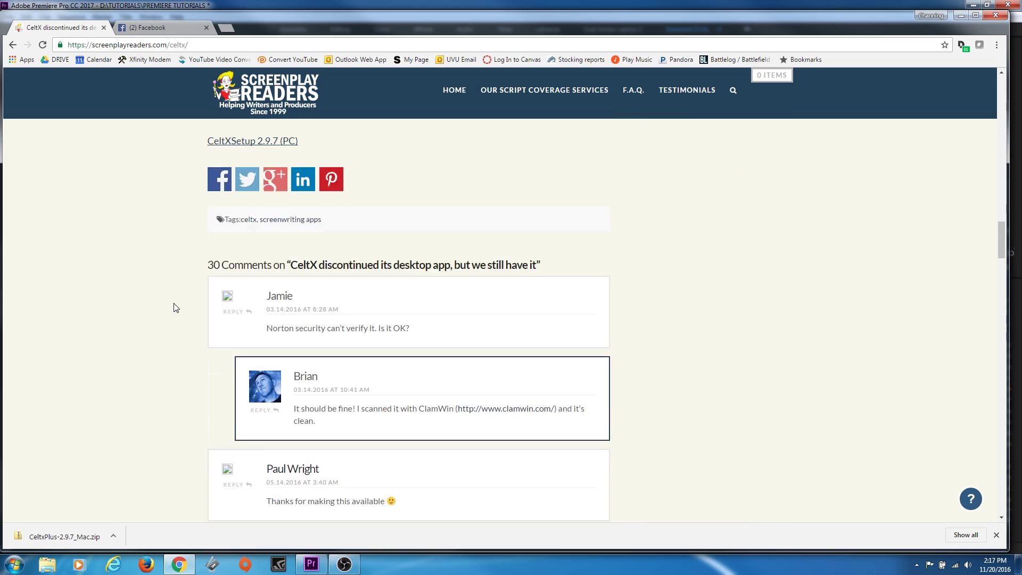
pyautogui.scroll(5, 173, 306)
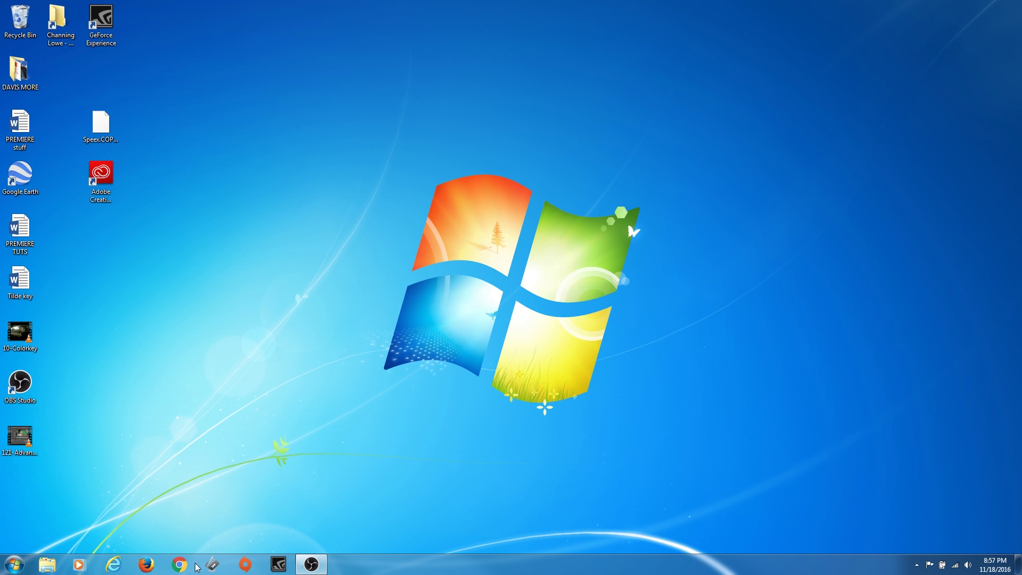
# Step: Switch to Celtx, start a new Film project and save it to the Desktop as WEB SERIES
pyautogui.click(212, 563)
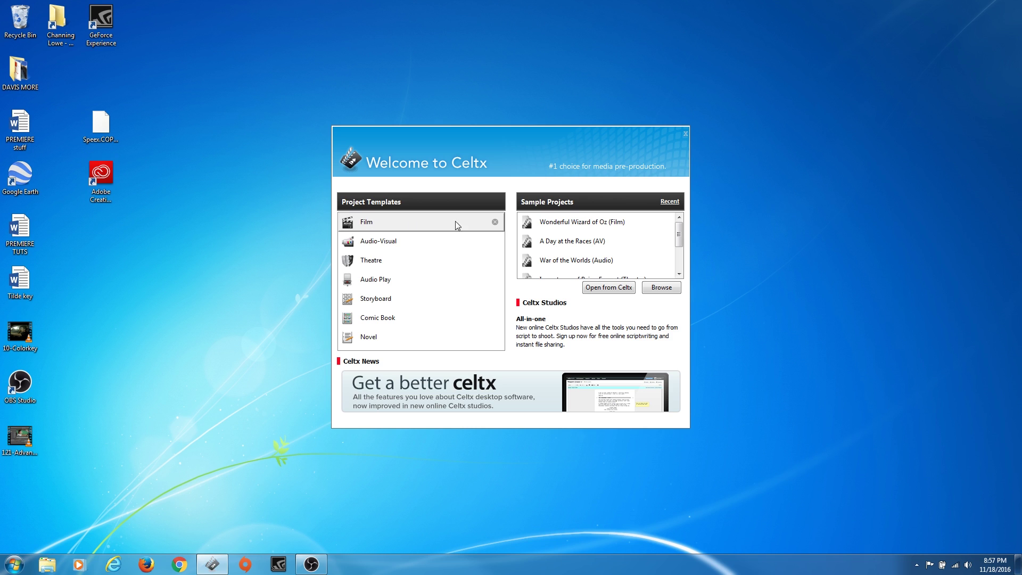
pyautogui.click(414, 221)
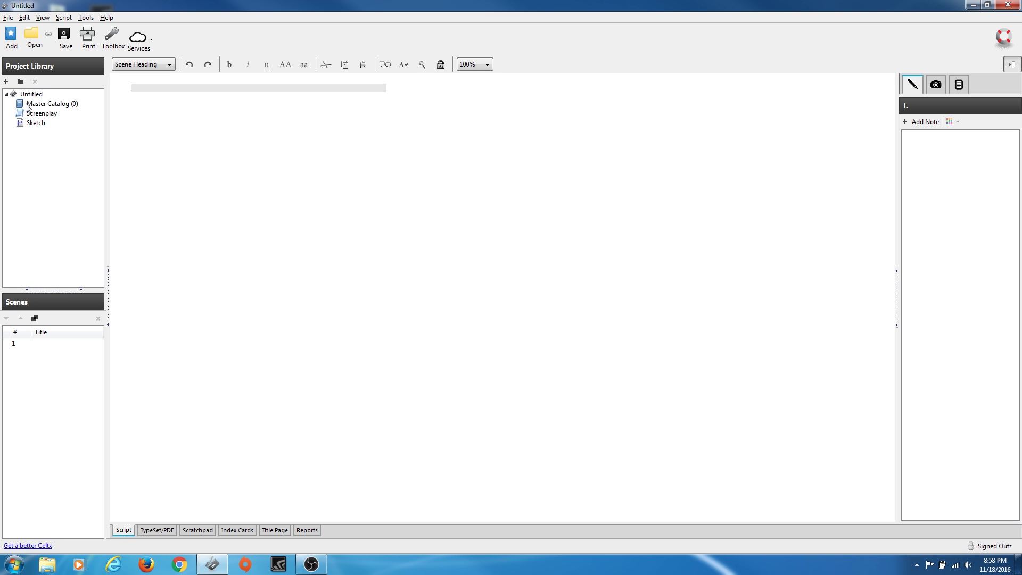
pyautogui.click(8, 18)
pyautogui.click(47, 81)
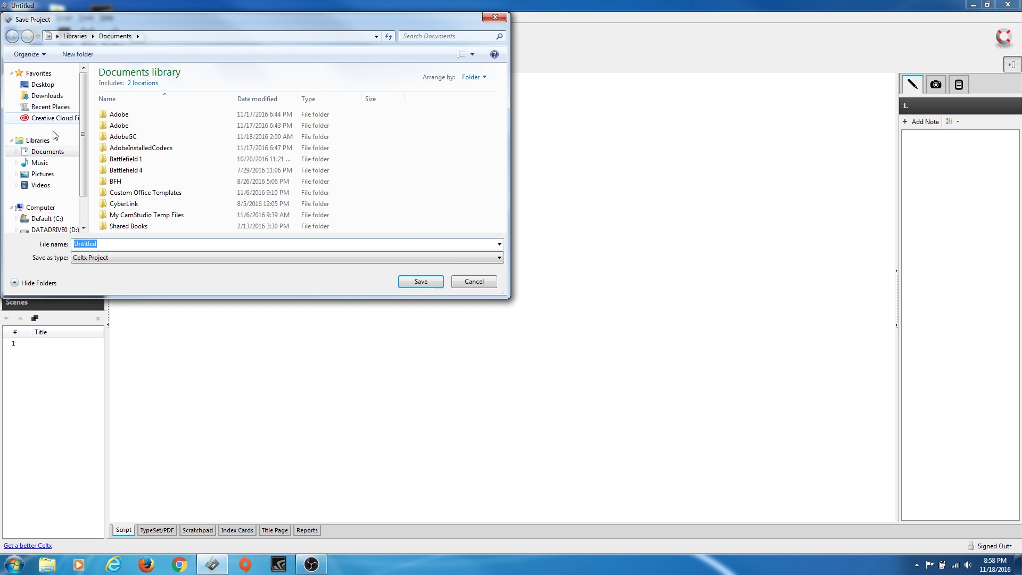
pyautogui.click(38, 84)
pyautogui.doubleClick(131, 246)
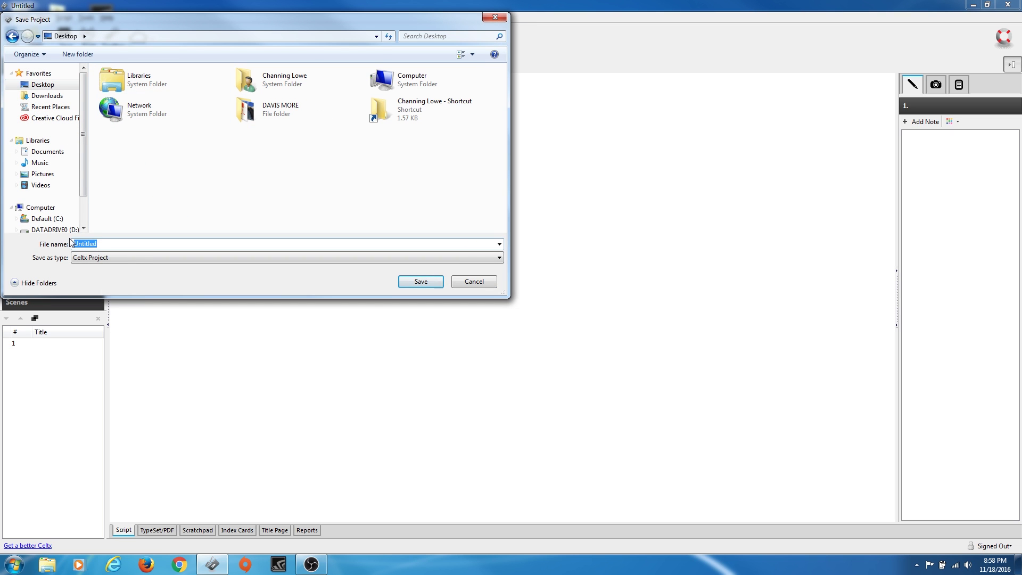
pyautogui.write('WEB SERIES')
pyautogui.press('Return')
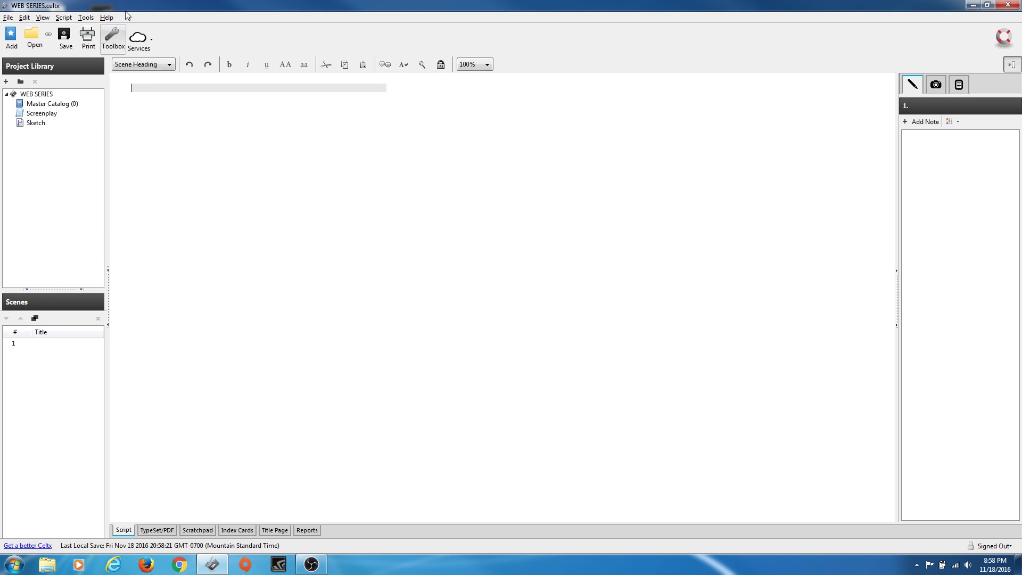
# Step: Rename the Screenplay item in the project library to "EPISODE 01 - THE RUN"
pyautogui.click(45, 114)
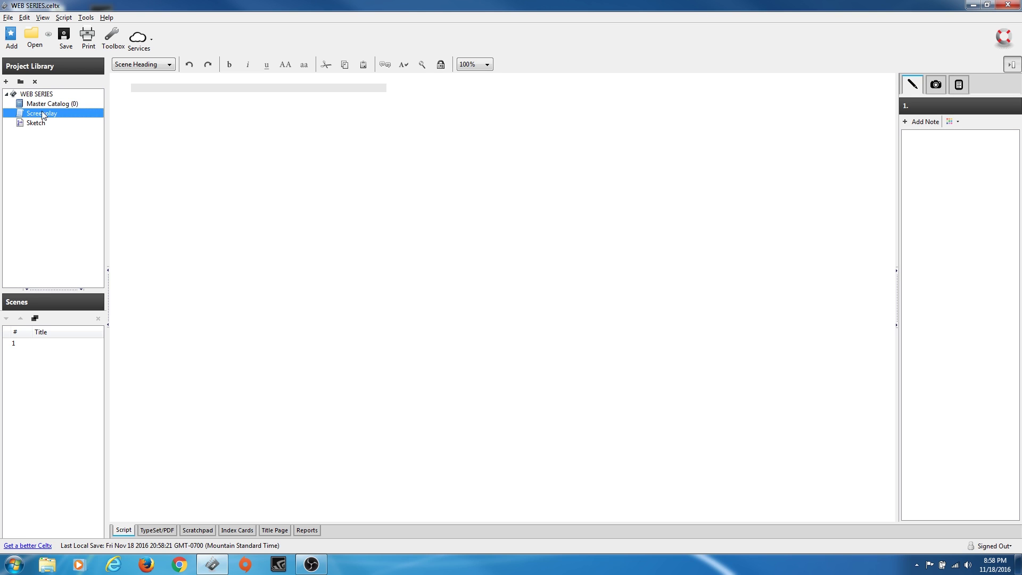
pyautogui.rightClick(37, 114)
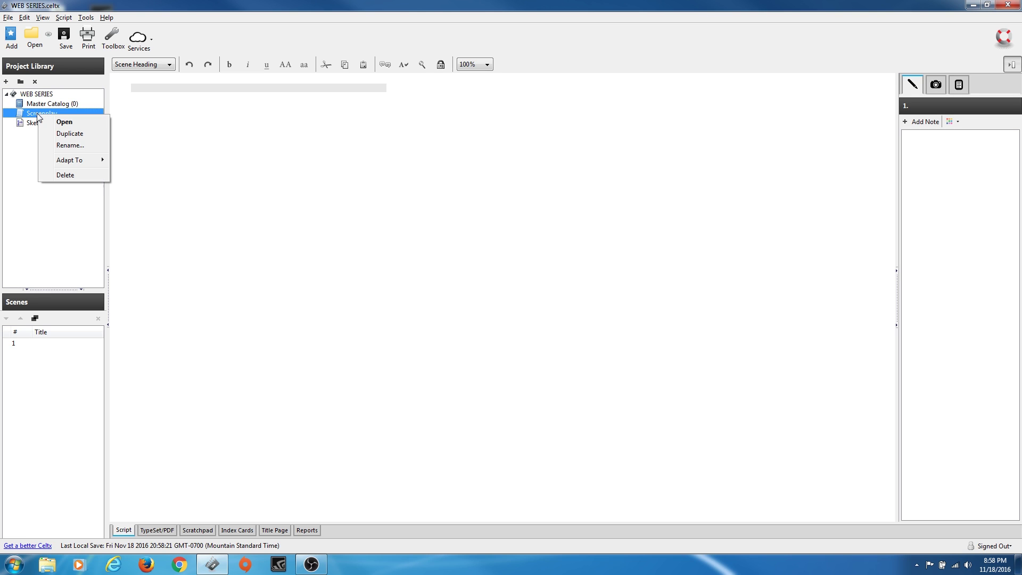
pyautogui.click(69, 145)
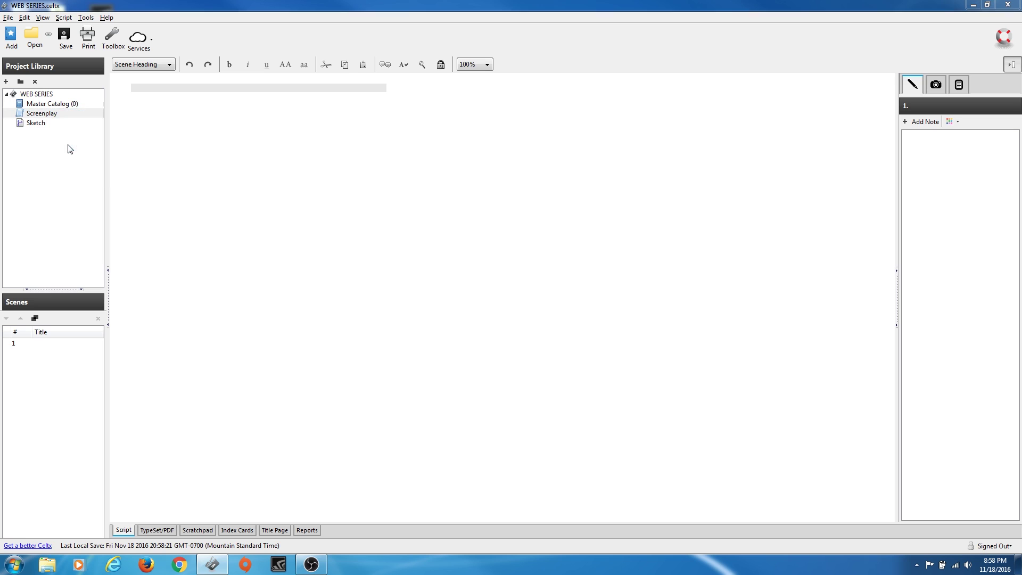
pyautogui.write('EPSI')
pyautogui.press('BackSpace')
pyautogui.press('BackSpace')
pyautogui.write('ISODE 01 -')
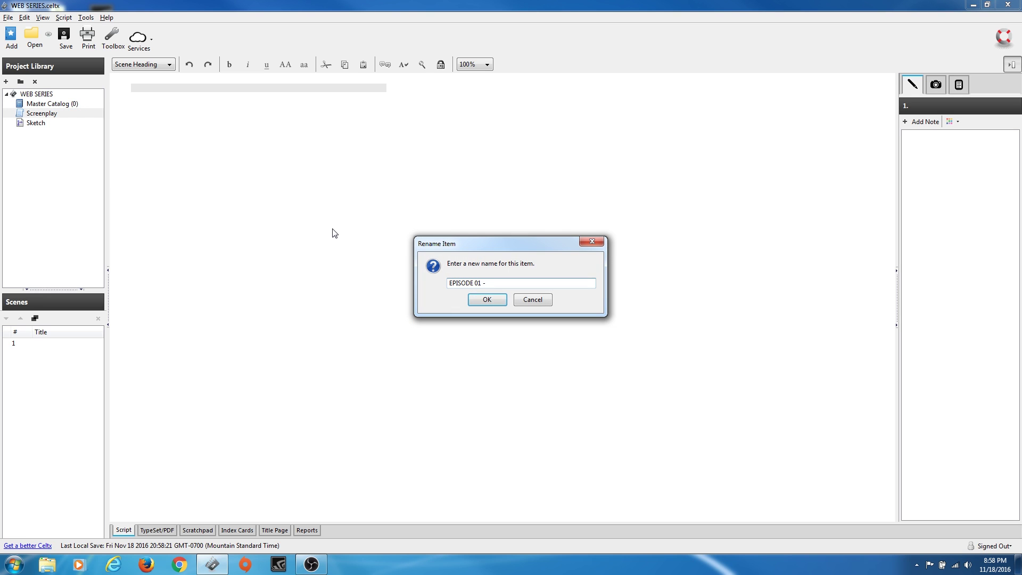
pyautogui.write(' THE RUN')
pyautogui.press('Return')
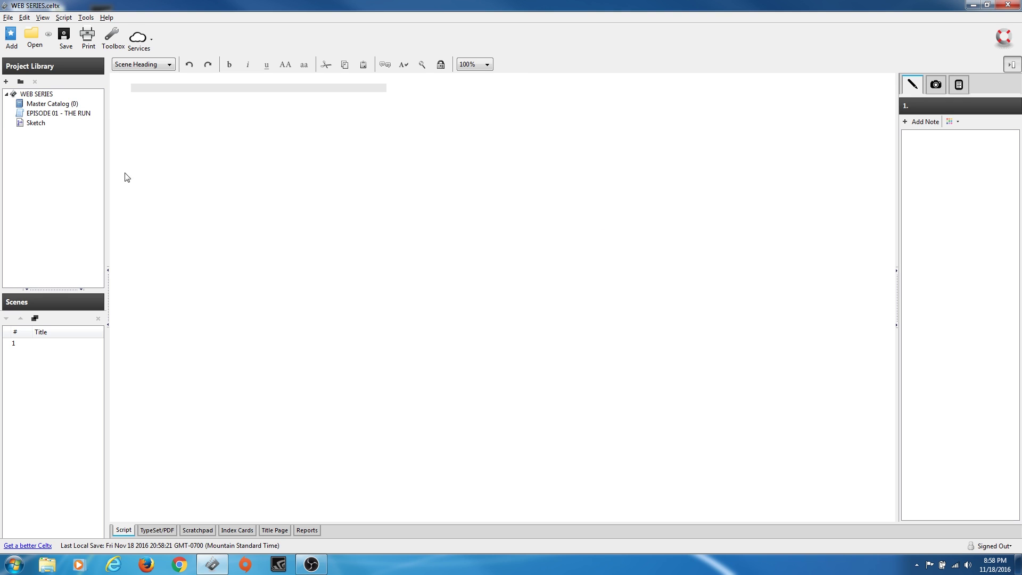
# Step: Add a screenplay script named "EPISODE 02 - THE WALK" to the project
pyautogui.click(54, 114)
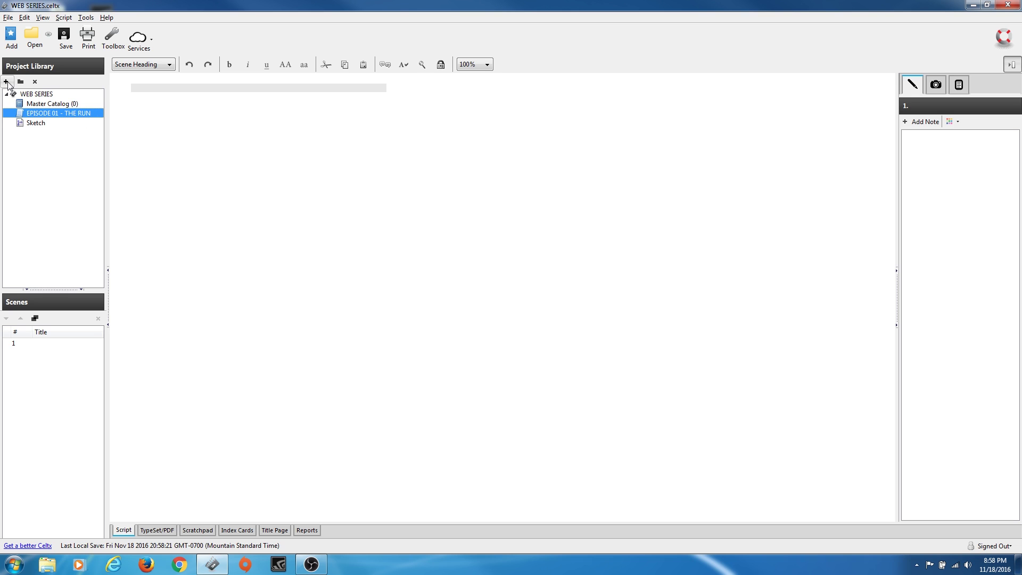
pyautogui.click(6, 81)
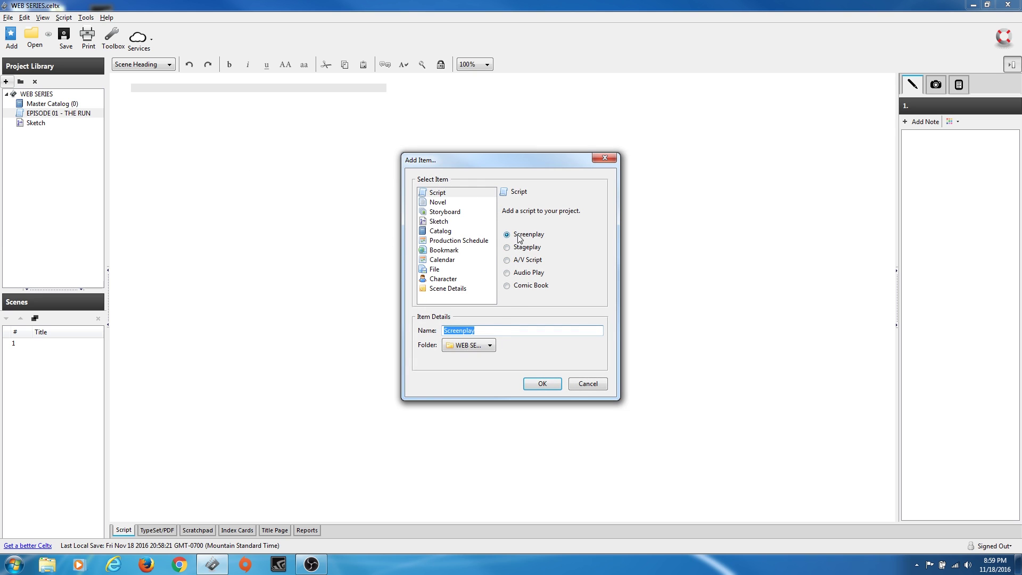
pyautogui.click(487, 330)
pyautogui.doubleClick(488, 330)
pyautogui.write('EPISODE 02 - THE WALK')
pyautogui.press('Return')
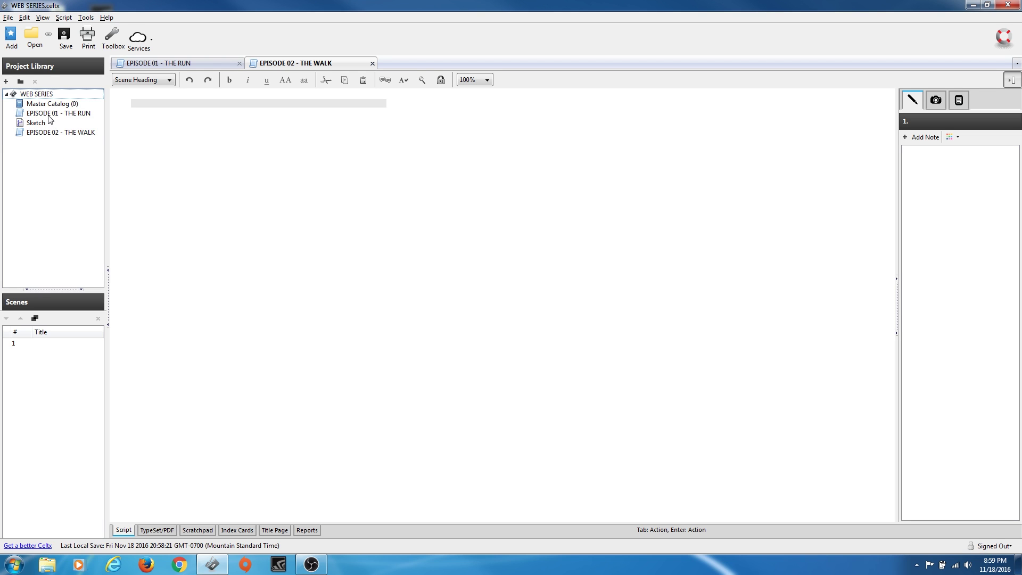
# Step: Add a screenplay script named "EPISODE 03 - THE STAND STILL" to the project
pyautogui.click(53, 132)
pyautogui.click(6, 81)
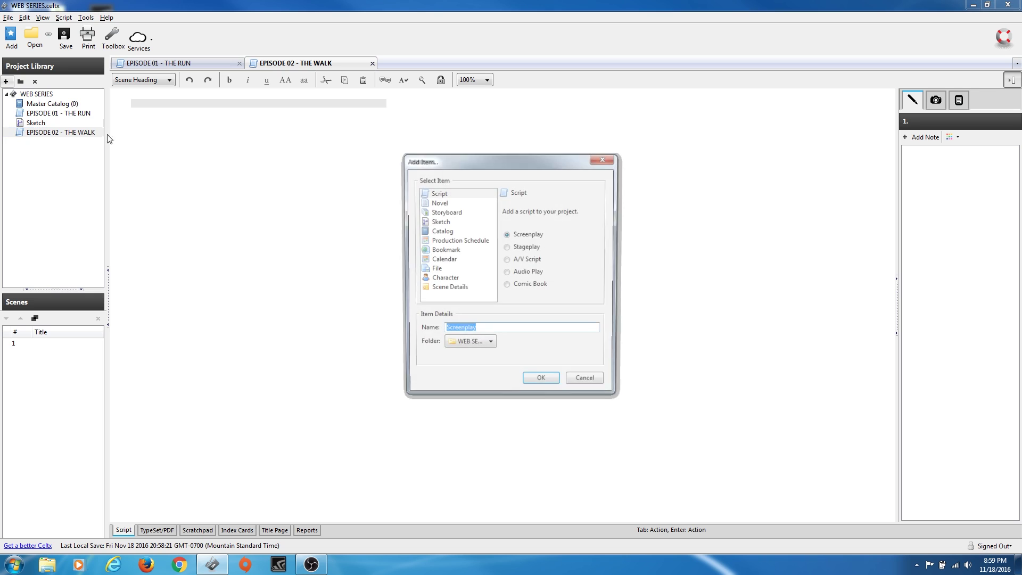
pyautogui.write('EPISODE ')
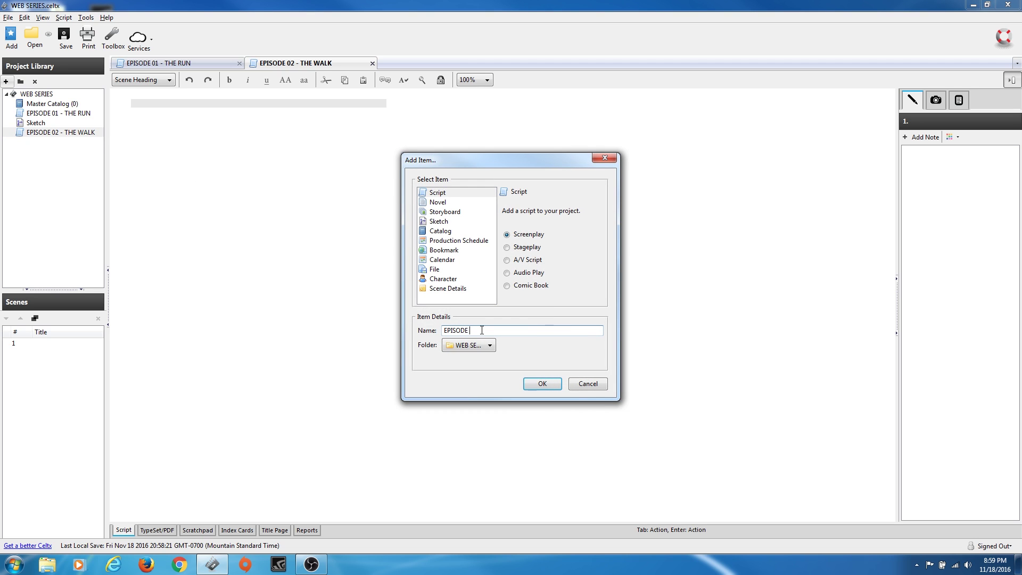
pyautogui.write('03 - THE STAND STILL')
pyautogui.press('Return')
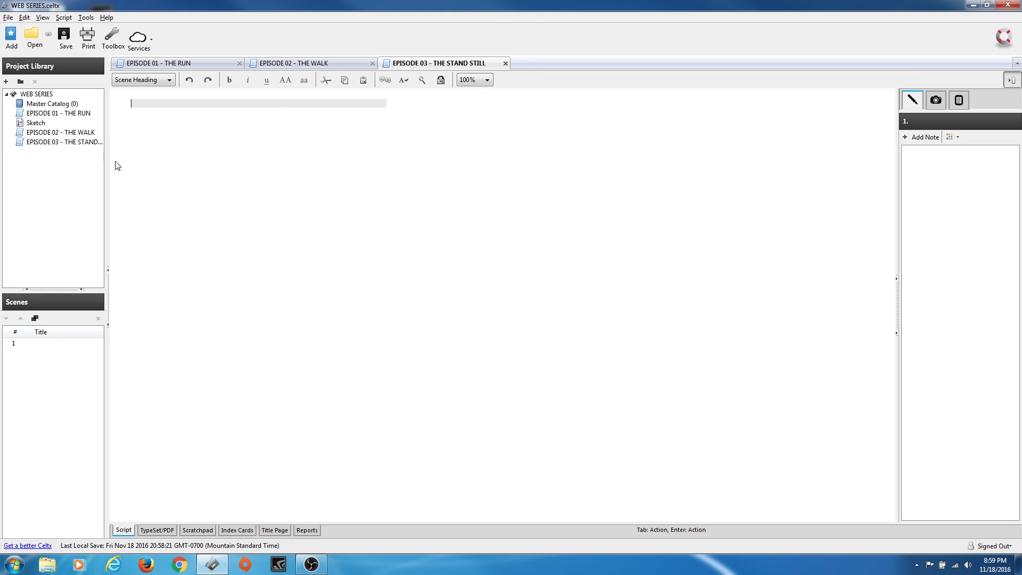
# Step: View the three open episode scripts in turn, ending on EPISODE 03 - THE STAND STILL
pyautogui.click(301, 68)
pyautogui.click(202, 63)
pyautogui.click(273, 65)
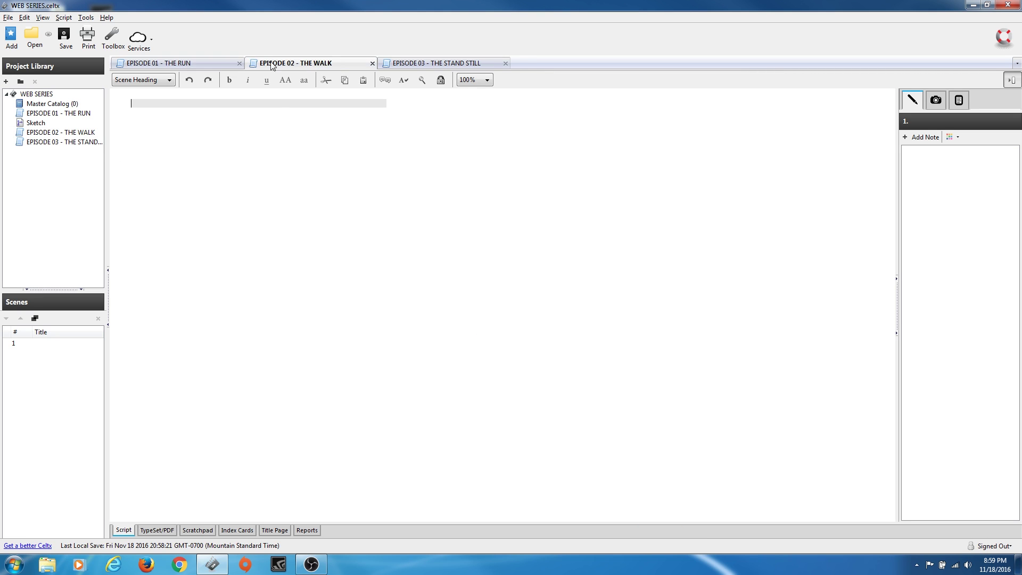
pyautogui.click(175, 64)
pyautogui.click(298, 64)
pyautogui.click(432, 64)
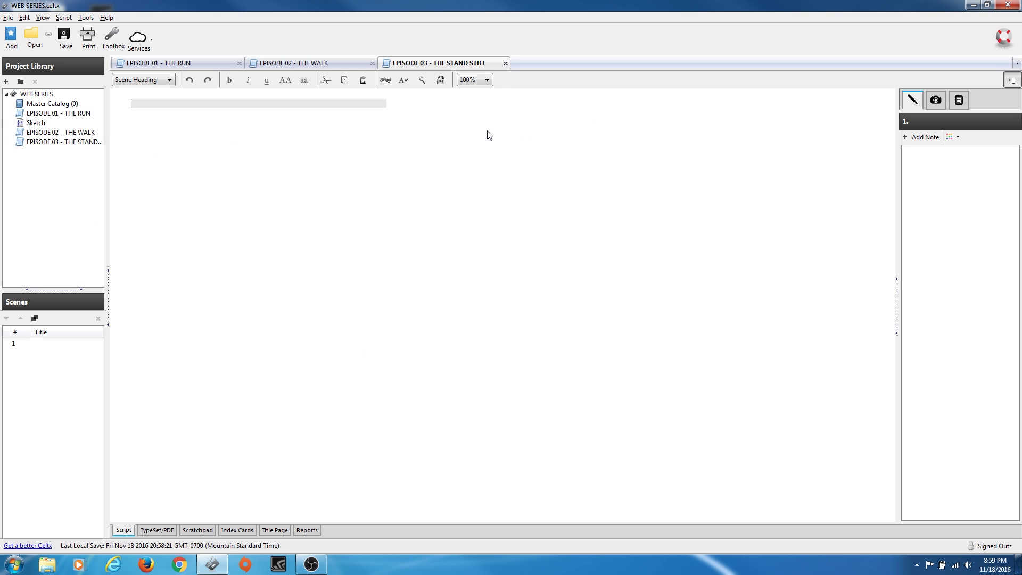
# Step: Save and close the project, and reopen it maximized from the WEB SERIES file on the desktop
pyautogui.hotkey('ctrl', 's')
pyautogui.click(1008, 4)
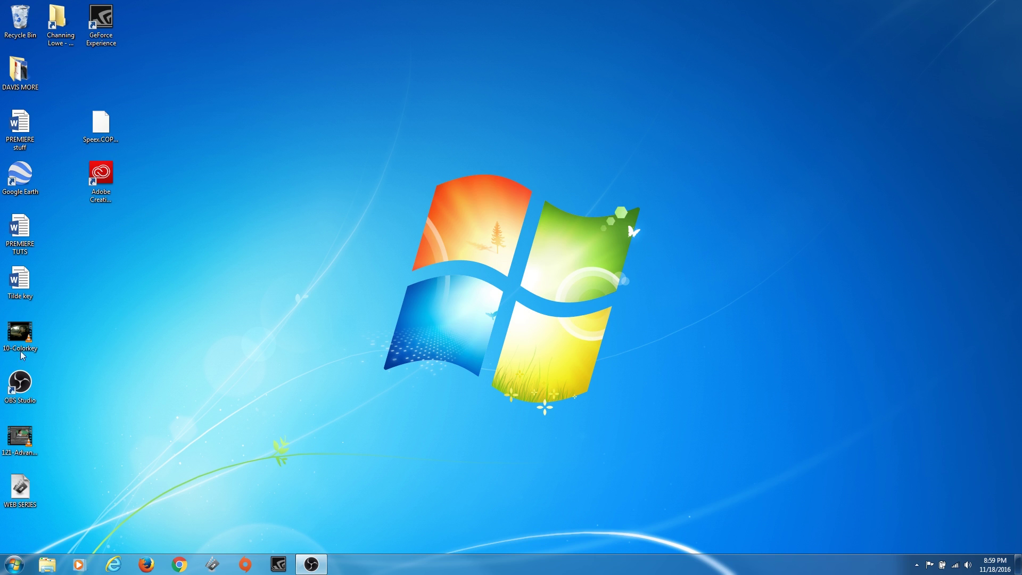
pyautogui.moveTo(20, 489); pyautogui.dragTo(370, 176)
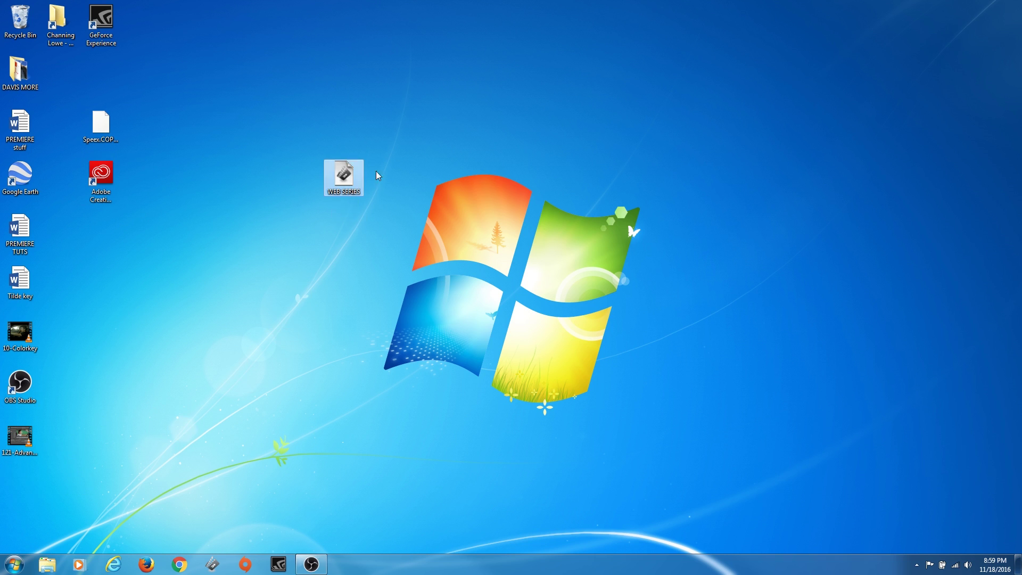
pyautogui.doubleClick(349, 176)
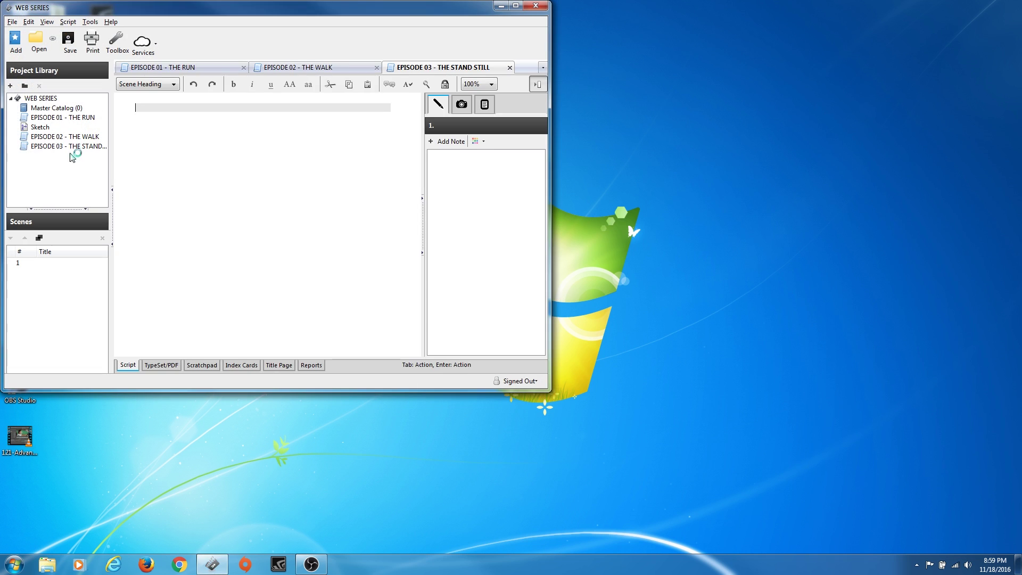
pyautogui.click(515, 5)
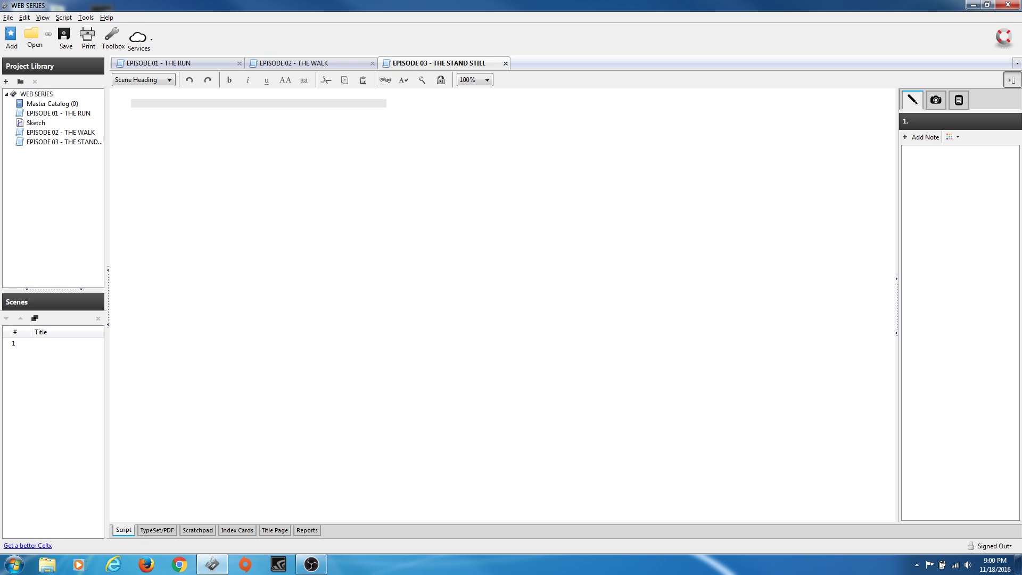
# Step: Close the EPISODE 03 and EPISODE 02 scripts and select EPISODE 01 - THE RUN in the project library
pyautogui.click(58, 114)
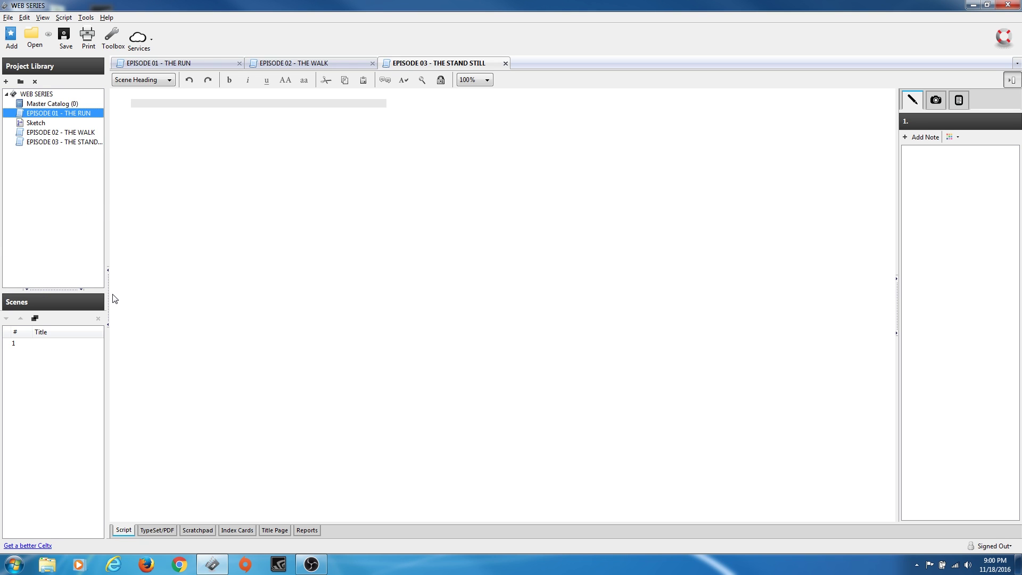
pyautogui.click(505, 64)
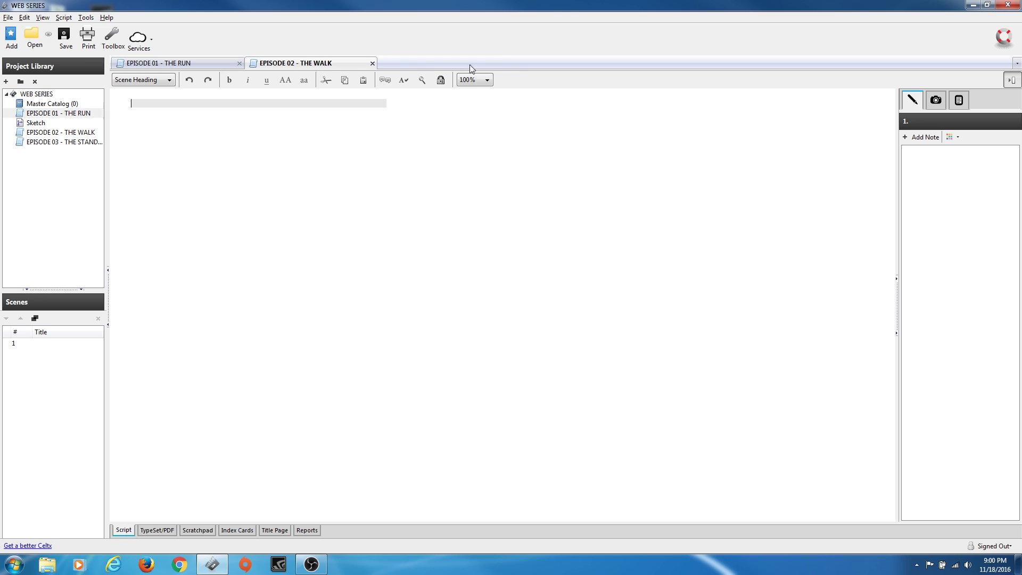
pyautogui.click(372, 64)
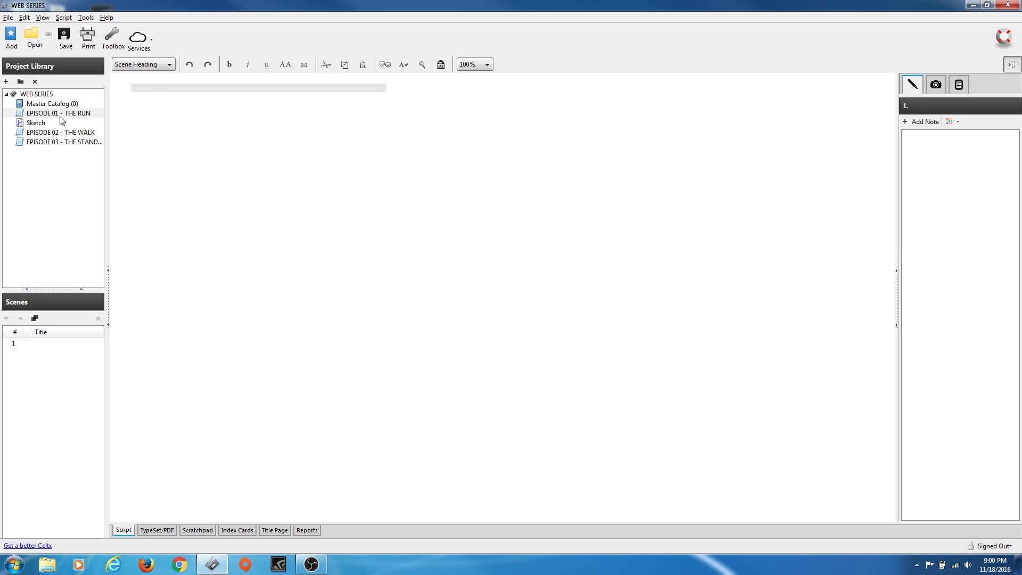
pyautogui.click(153, 86)
pyautogui.click(40, 114)
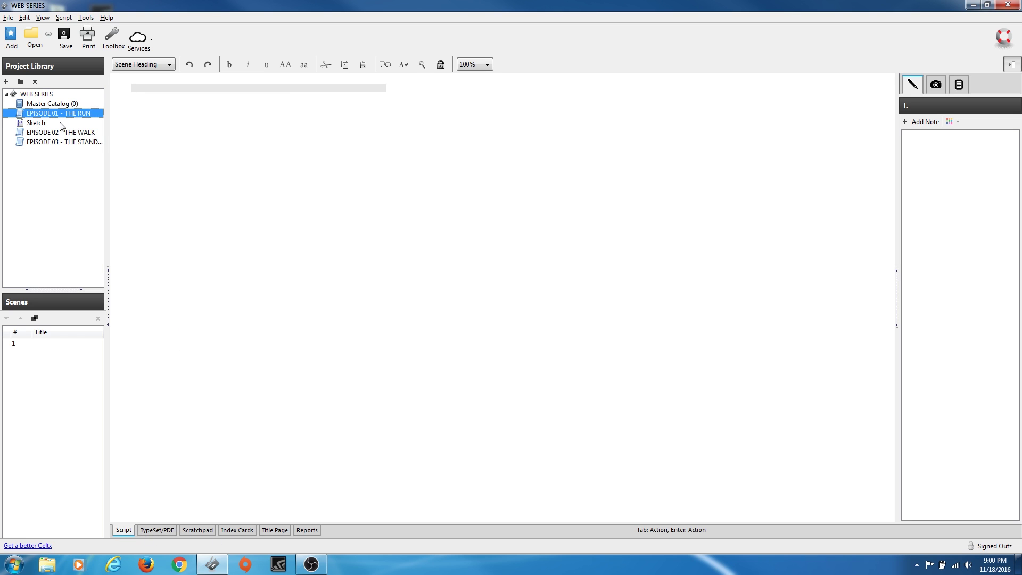
# Step: Look through the TypeSet/PDF, Scratchpad and Index Cards views of EPISODE 01, dismissing the upgrade notice
pyautogui.click(157, 530)
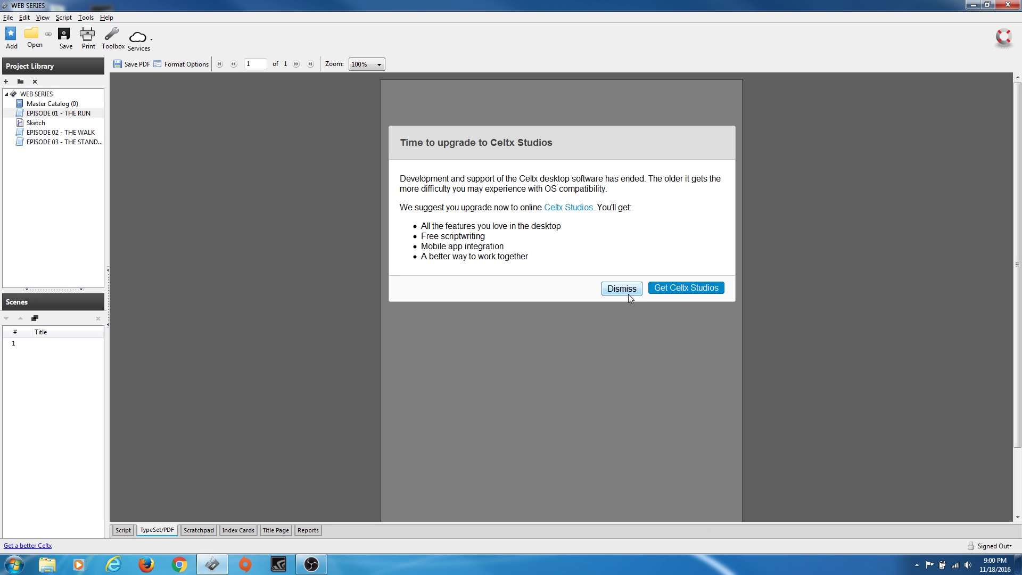
pyautogui.click(622, 290)
pyautogui.click(200, 531)
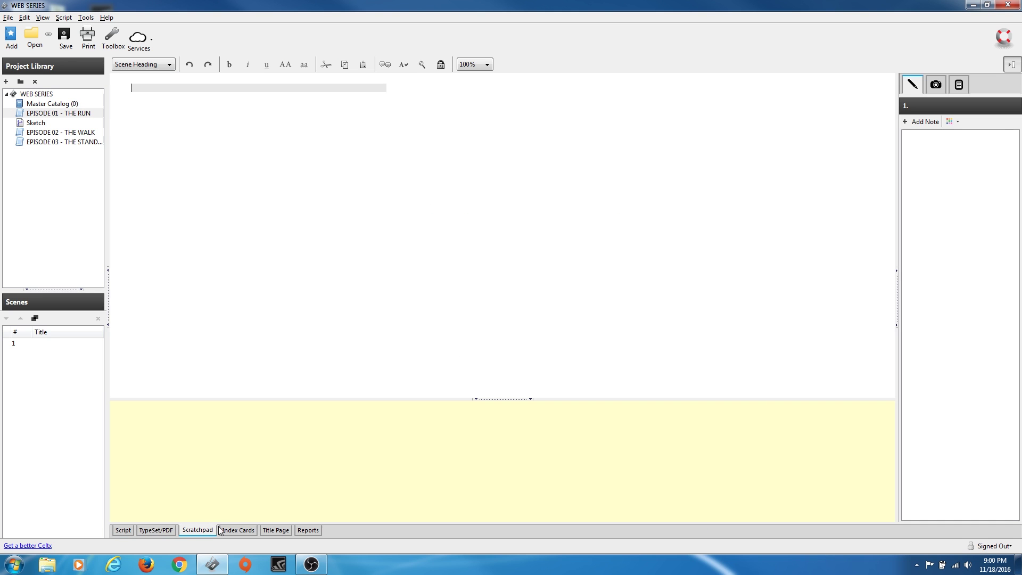
pyautogui.click(234, 529)
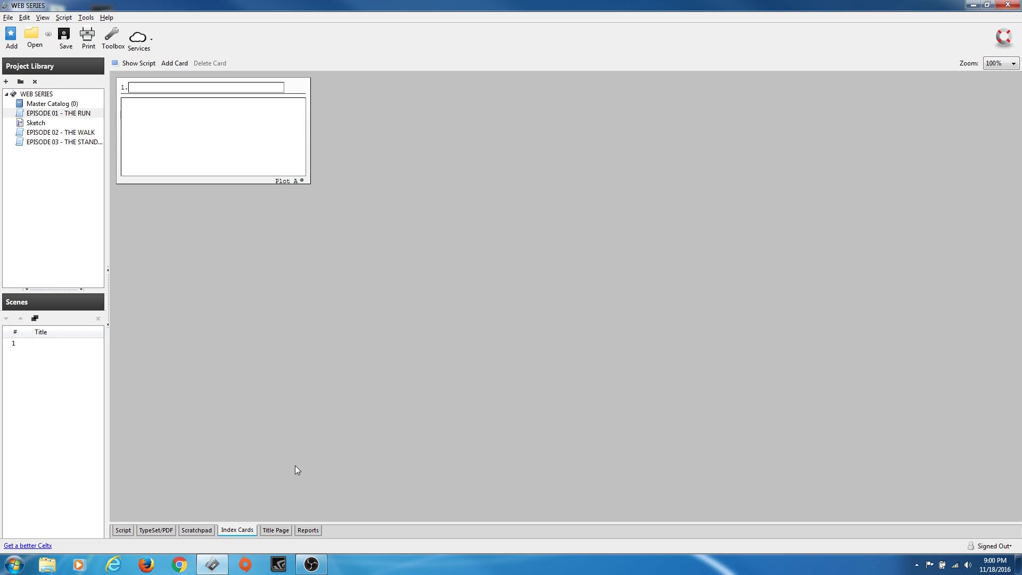
# Step: Fill in EPISODE 01's title page with the author's full name and the copyright year 2016
pyautogui.click(275, 530)
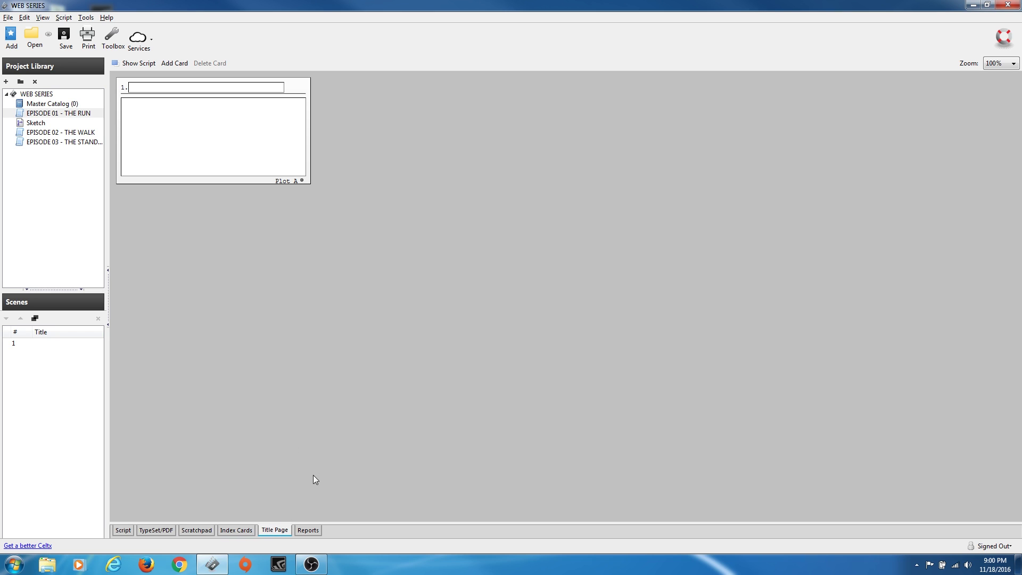
pyautogui.click(282, 530)
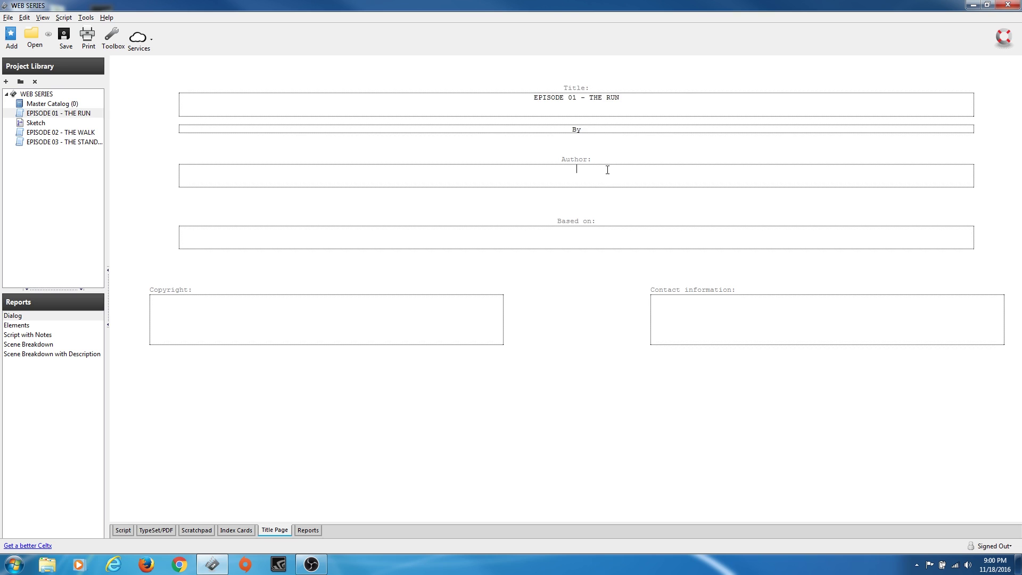
pyautogui.write('Channing Lowe')
pyautogui.press('super')
pyautogui.press('super')
pyautogui.click(325, 317)
pyautogui.write('2016')
# Step: Fill in the title page's contact information with the author's full name, address lines and contact number, and return to the script
pyautogui.click(704, 307)
pyautogui.write('Channing Lowe ')
pyautogui.write('666 Satan Lane ')
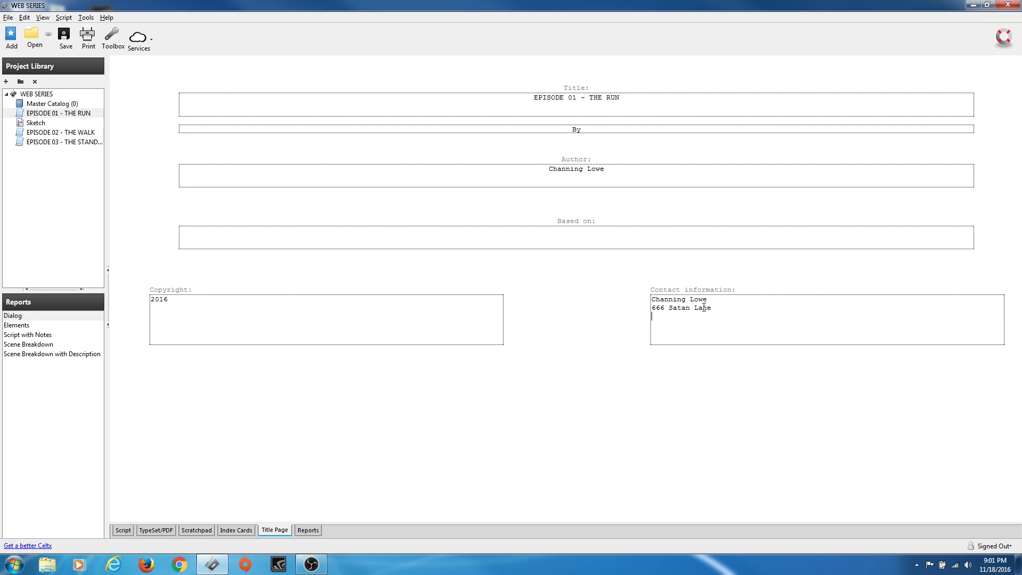
pyautogui.write('Hell')
pyautogui.write('1263212')
pyautogui.click(124, 530)
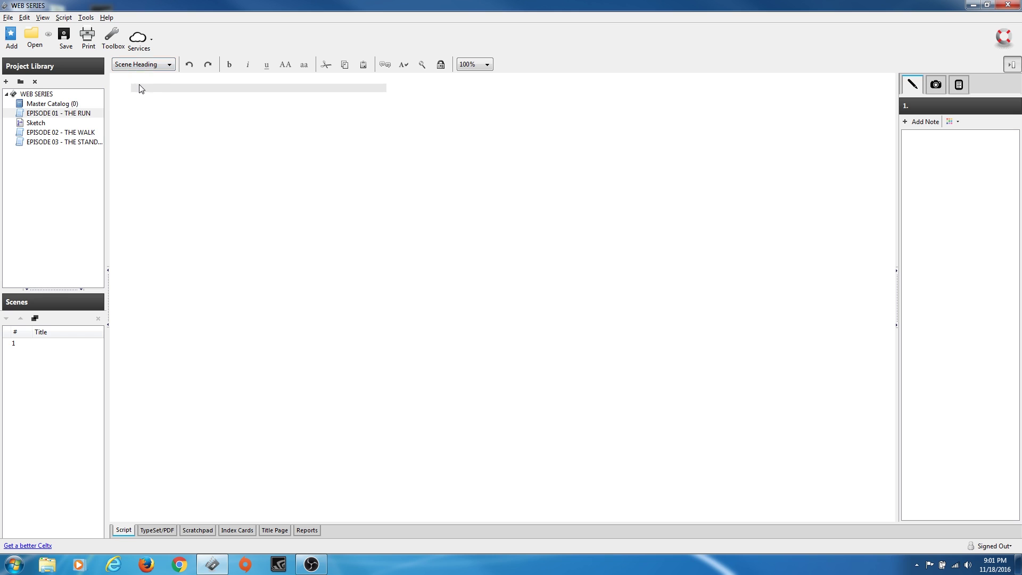
pyautogui.click(158, 66)
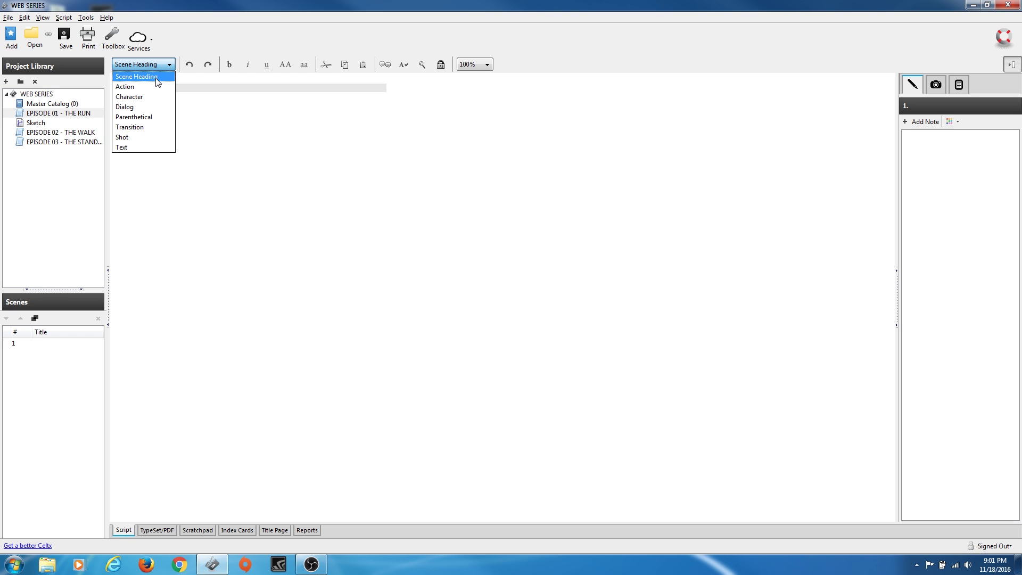
pyautogui.click(151, 78)
pyautogui.click(169, 66)
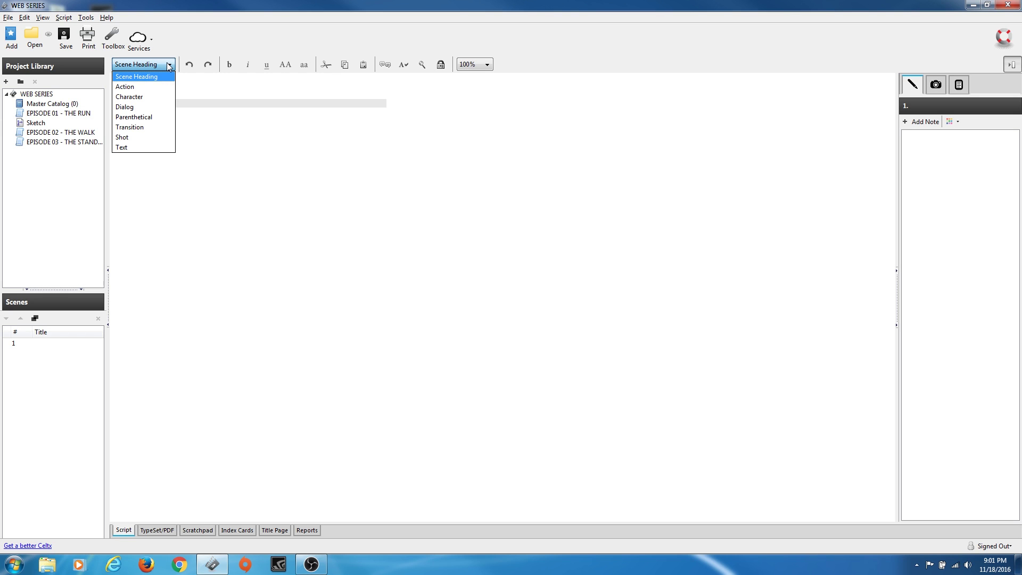
pyautogui.click(159, 78)
pyautogui.click(141, 95)
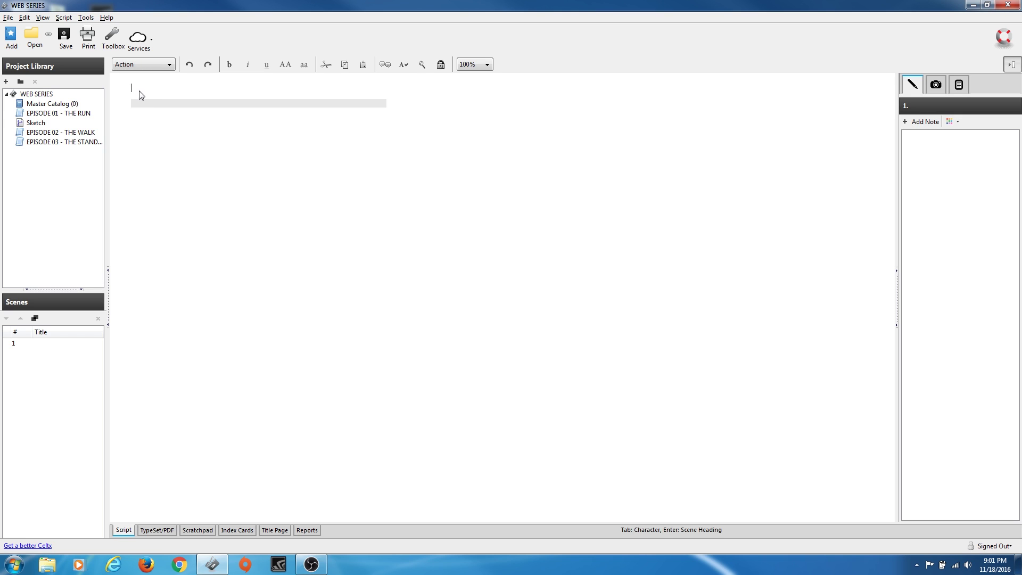
pyautogui.press('BackSpace')
pyautogui.press('BackSpace')
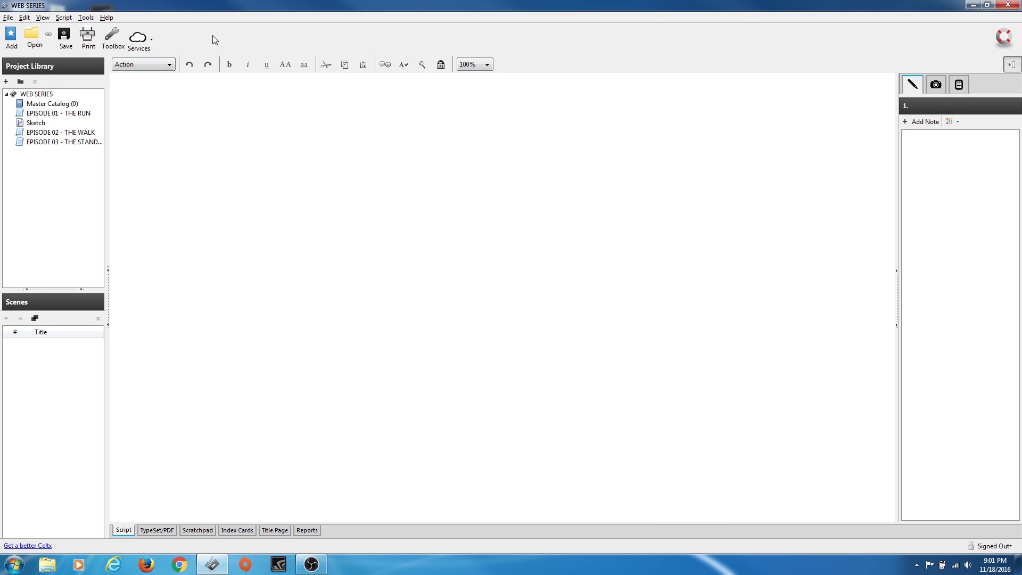
# Step: Format the script's first line as a Scene Heading and write "INT. HIGH SCHOOL - CHEMISTRY LAB - DAY"
pyautogui.click(141, 66)
pyautogui.click(140, 79)
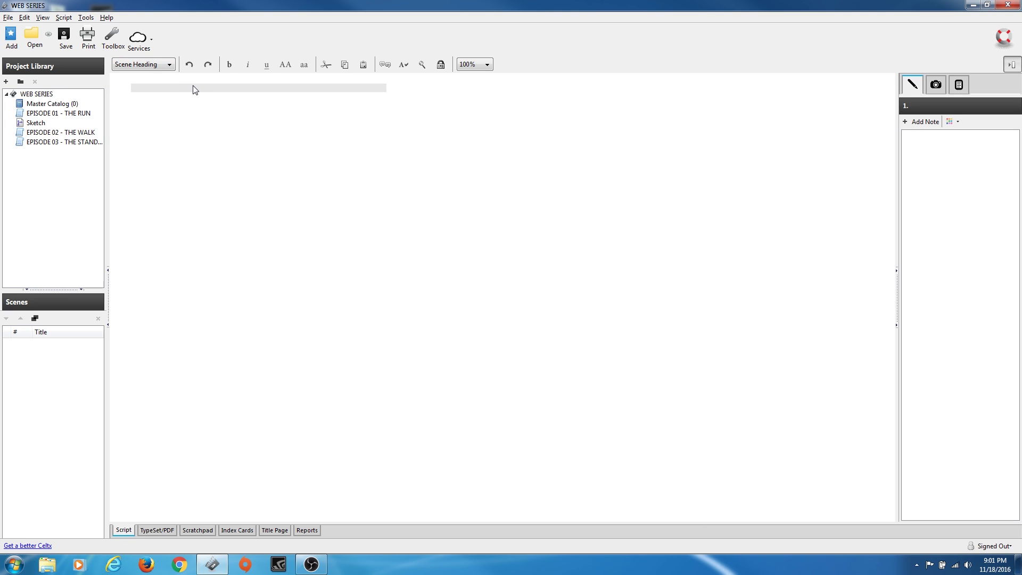
pyautogui.write('INT')
pyautogui.press('Return')
pyautogui.write('HIGHSCOOL -')
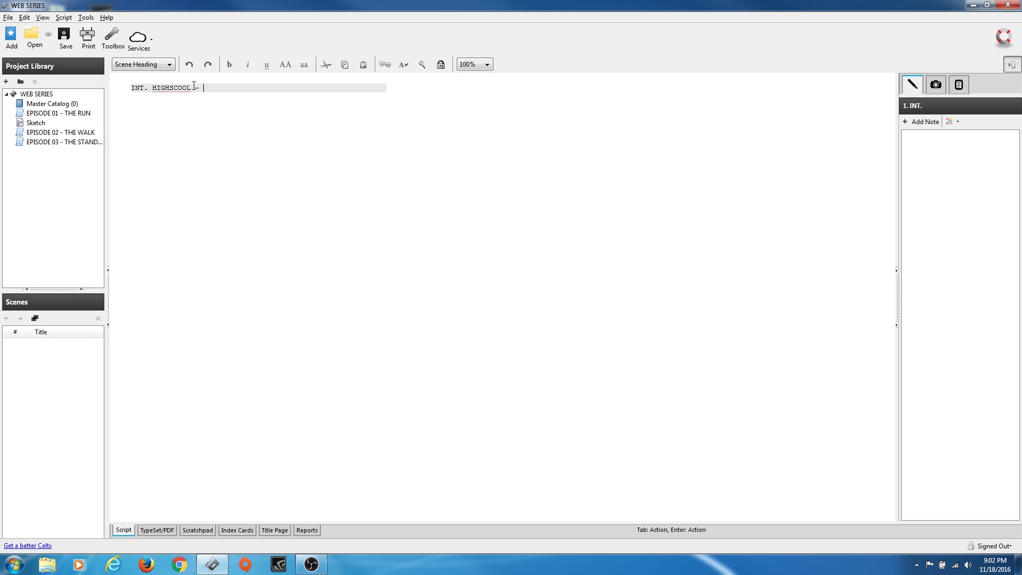
pyautogui.write('H')
pyautogui.press('End')
pyautogui.click(171, 88)
pyautogui.write('CHEMISTRY LAB')
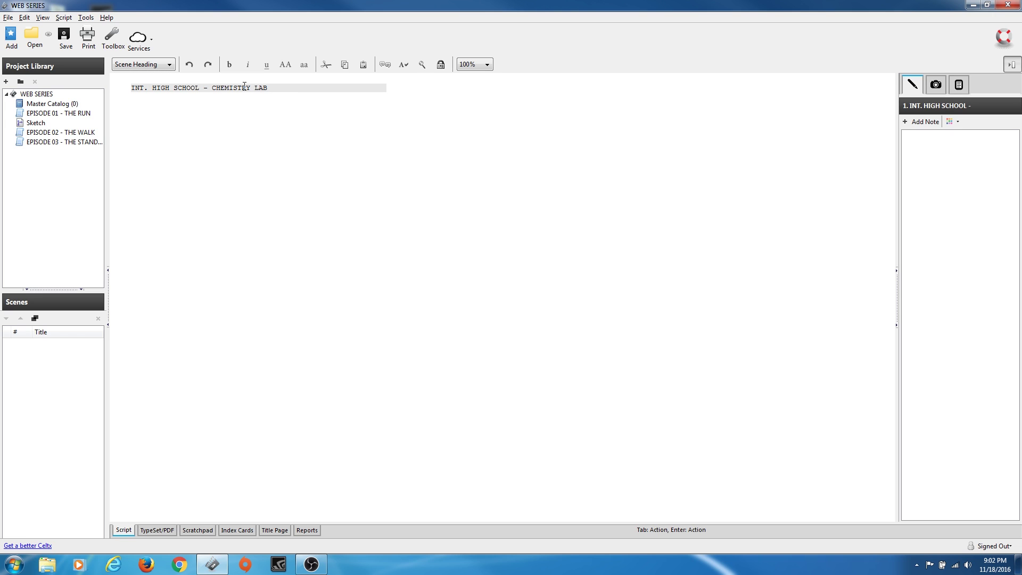
pyautogui.write(' - DAY')
pyautogui.click(244, 85)
# Step: Describe the large lab with old computers, dim lights and bored students staring at a projected image as action, and display the script at 200%
pyautogui.press('Return')
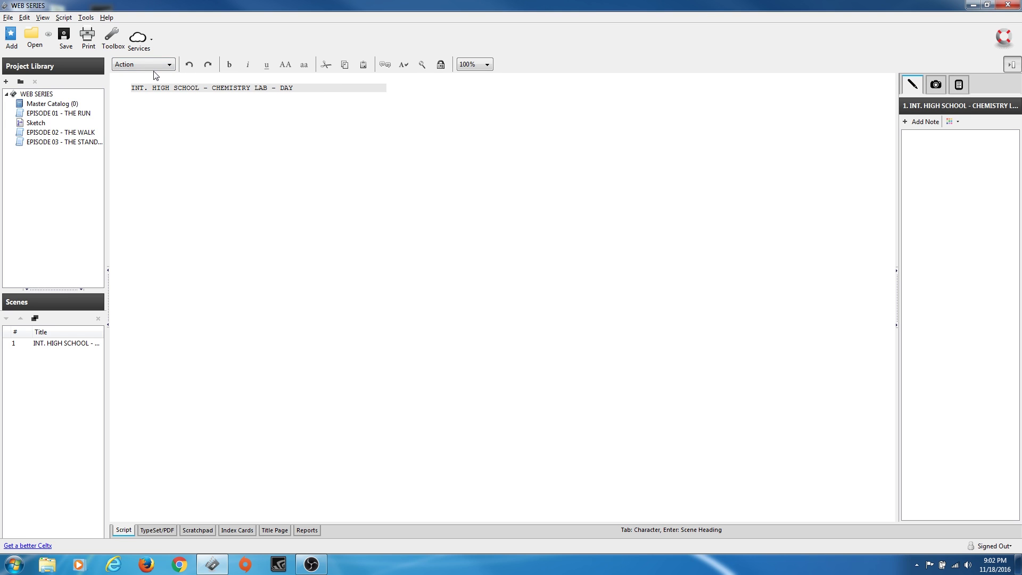
pyautogui.click(189, 64)
pyautogui.write('The lab is a large room with several old computers. ')
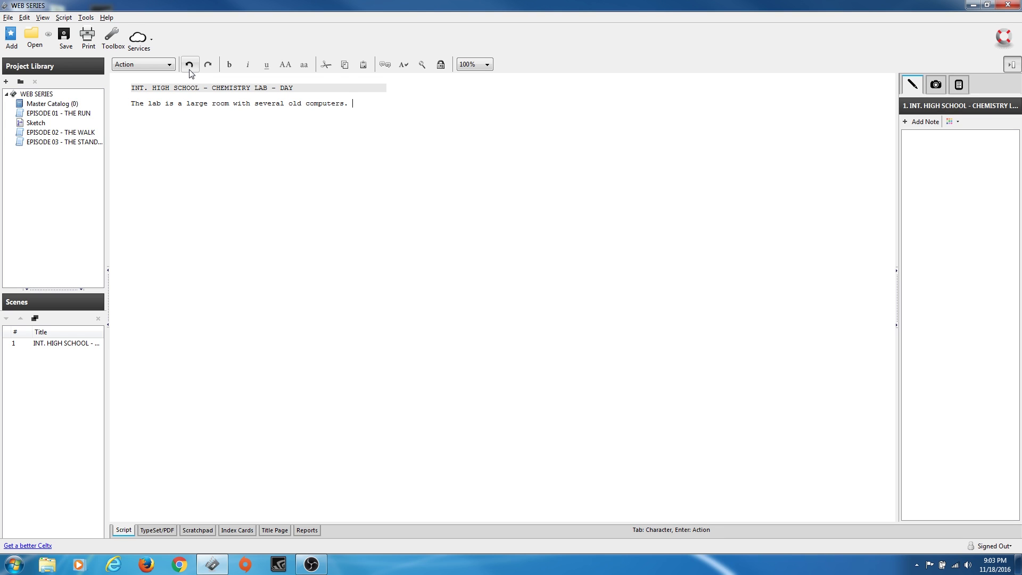
pyautogui.write('The lights are dim and several bored high school students stare at an image projected on the screen in the middle of the room.')
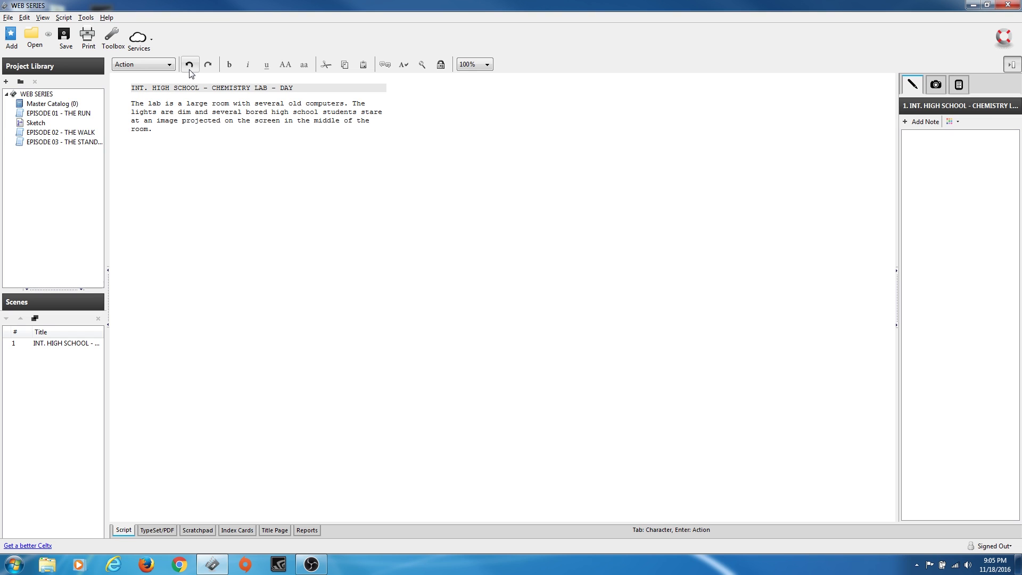
pyautogui.click(481, 65)
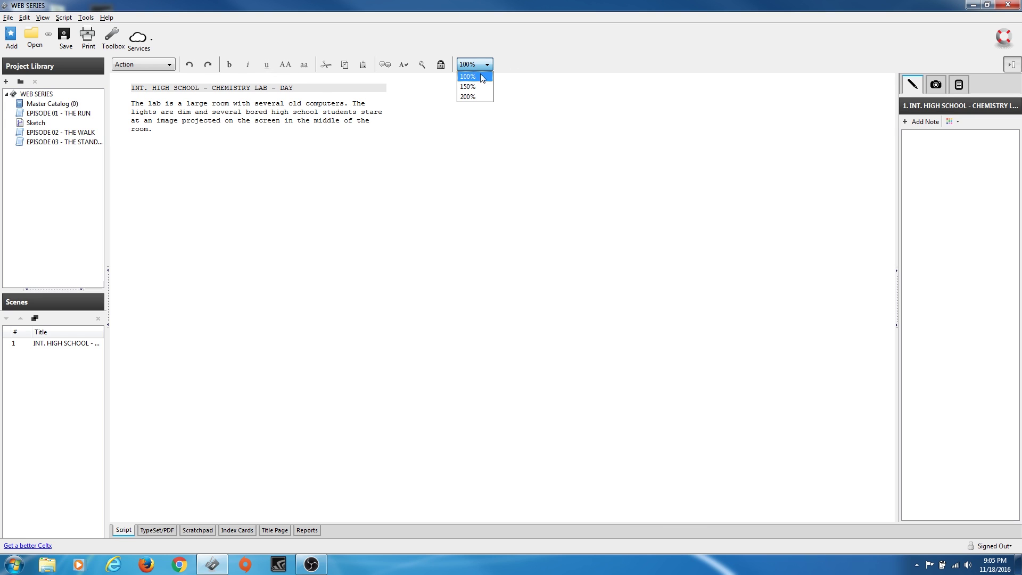
pyautogui.click(471, 96)
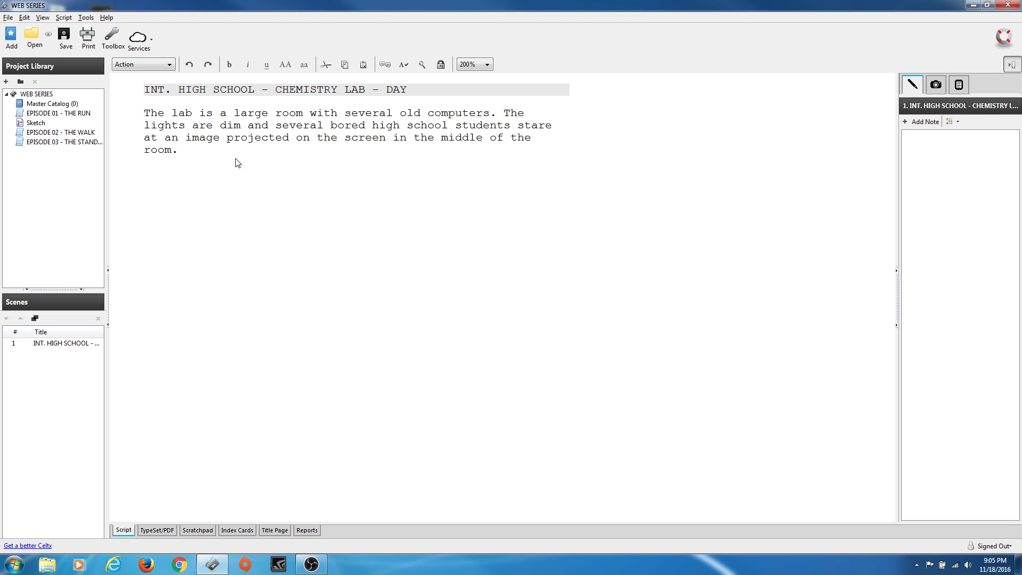
# Step: Add an action paragraph introducing TED (40) facing the students in a dirty T-shirt and ripped up Levis, with a Mohawk and tear tattoo
pyautogui.press('Return')
pyautogui.write('TED (40) stands ')
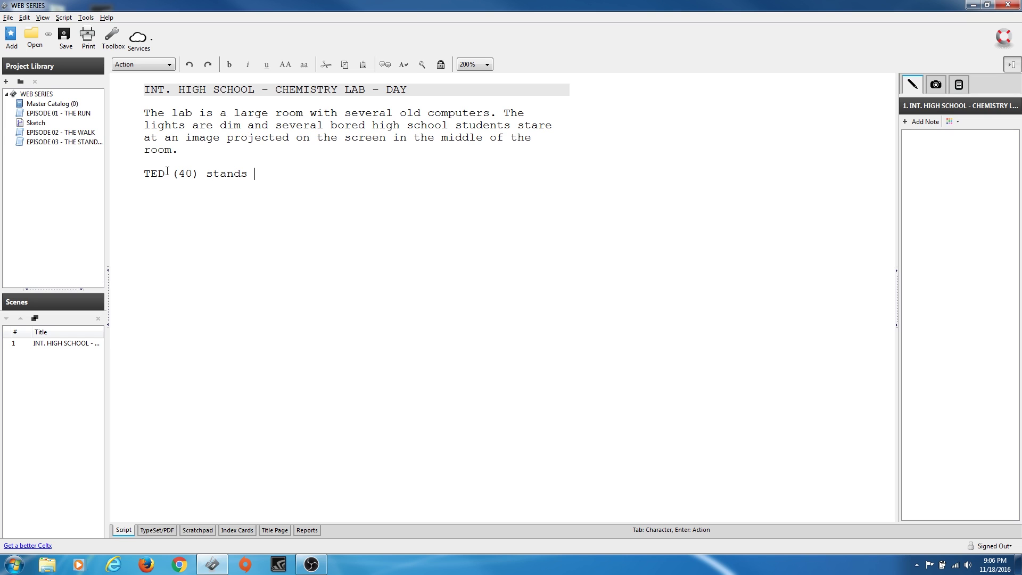
pyautogui.write('at the front of the room staring at all the students.')
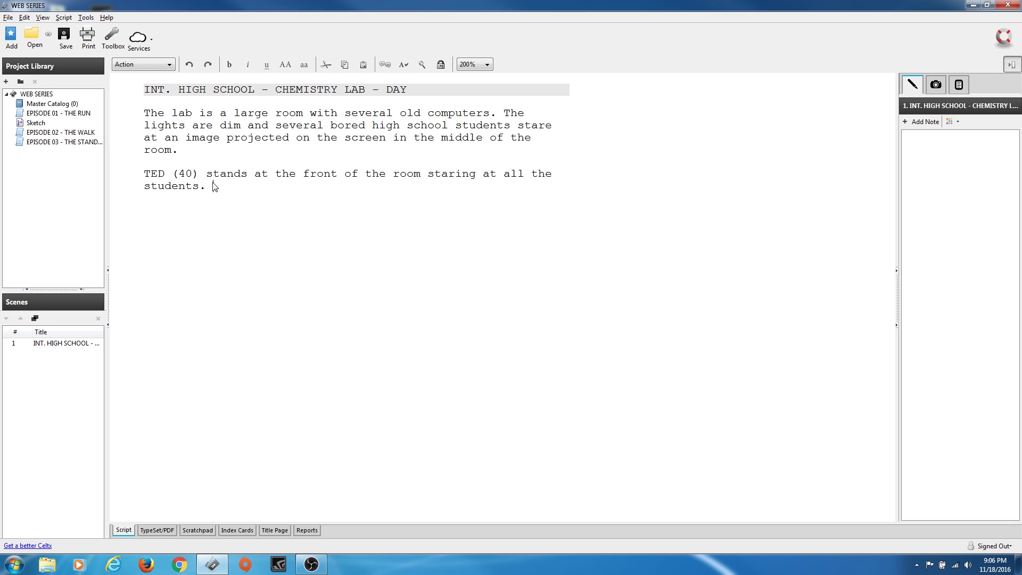
pyautogui.moveTo(172, 176); pyautogui.dragTo(152, 176)
pyautogui.click(236, 191)
pyautogui.write('Ted wears an old, dirty t')
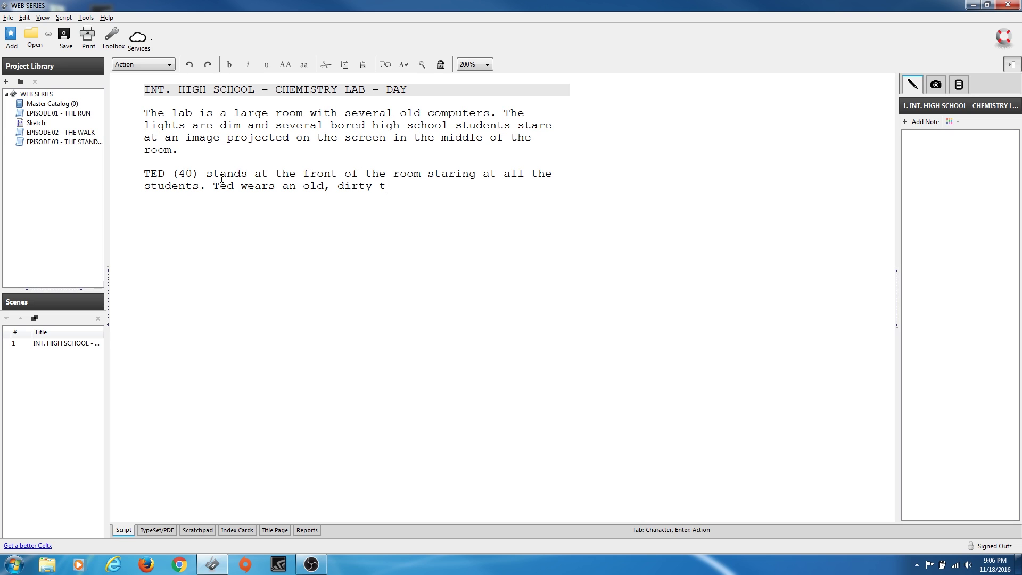
pyautogui.press('BackSpace')
pyautogui.write('T-shirt and ripped up Levis. He also sports a Mohawk and a tear tattoo below his left eye.')
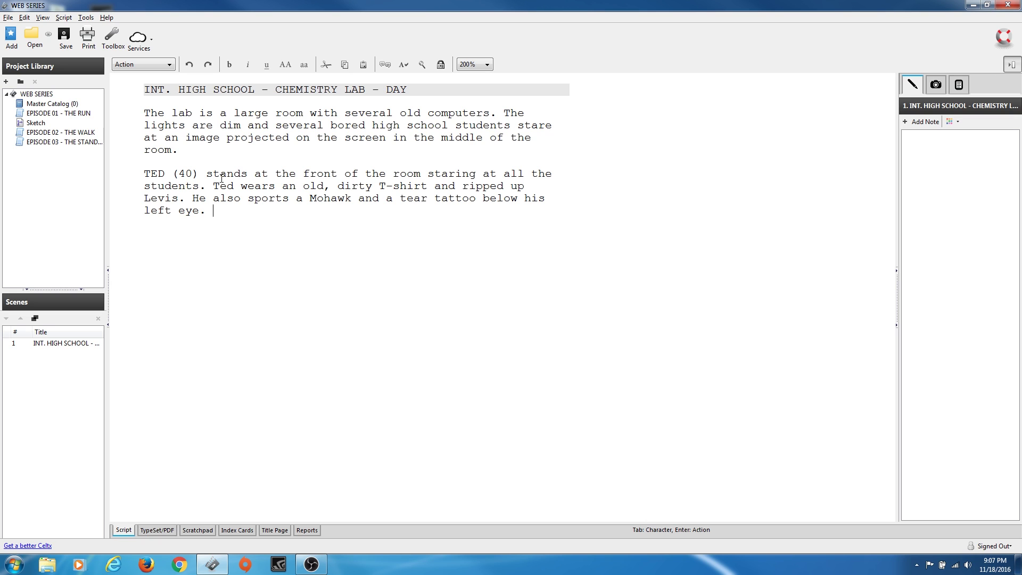
# Step: Hyphenate the tattoo wording in TED's description as "tear-tattoo"
pyautogui.click(222, 178)
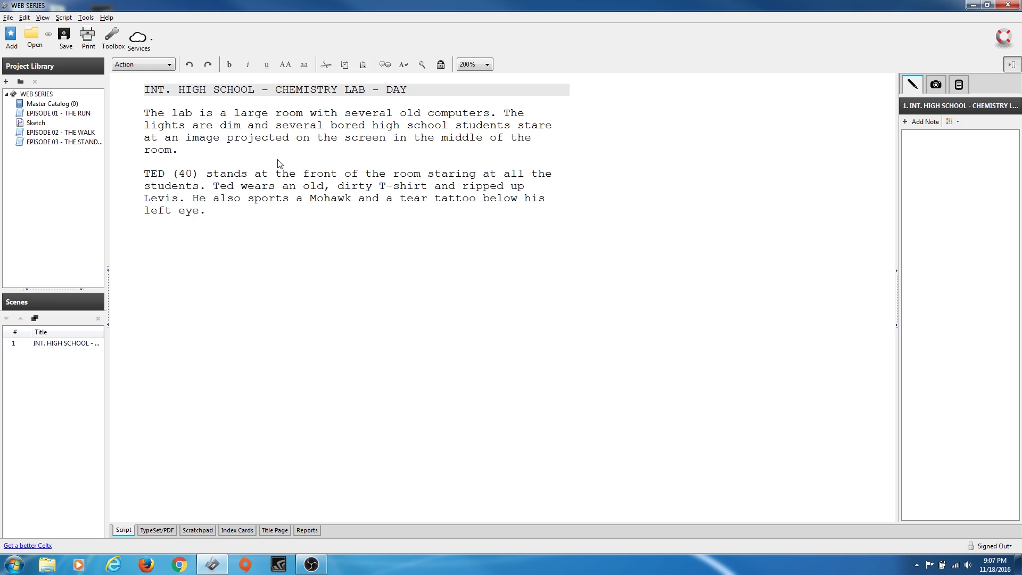
pyautogui.click(435, 199)
pyautogui.press('BackSpace')
pyautogui.write('-')
# Step: Add action text "Ted points at the projected image on the screen. The image portrays a large group of people protesting in the streets of a large city."
pyautogui.click(268, 217)
pyautogui.press('Return')
pyautogui.write('Ted')
pyautogui.write('points at an image')
pyautogui.press('BackSpace')
pyautogui.press('BackSpace')
pyautogui.press('BackSpace')
pyautogui.press('BackSpace')
pyautogui.press('BackSpace')
pyautogui.press('BackSpace')
pyautogui.press('BackSpace')
pyautogui.press('BackSpace')
pyautogui.write('the projected image on the screen. The image portrays a large group of people protesting in the streets of a large city.')
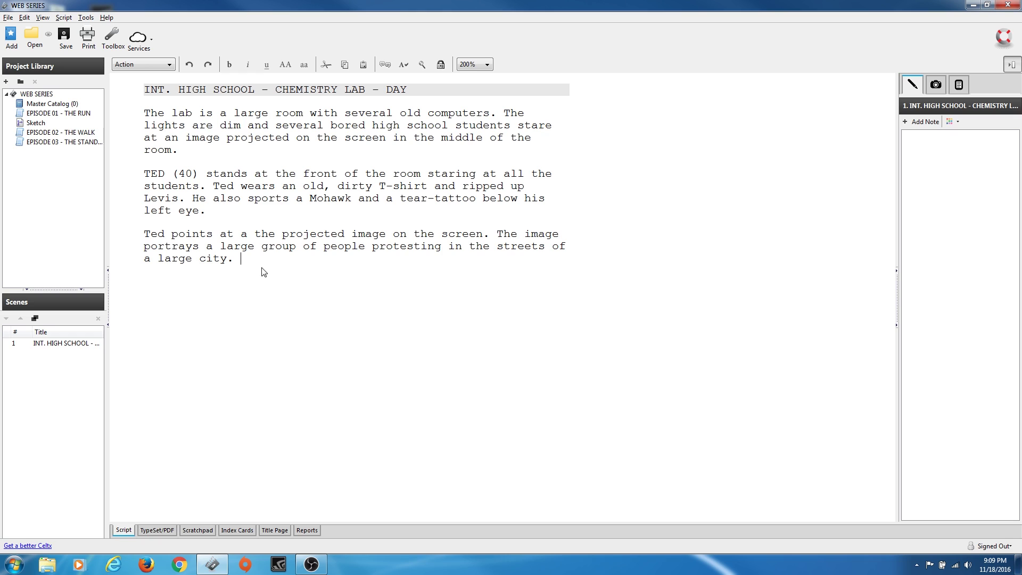
pyautogui.click(254, 238)
pyautogui.press('BackSpace')
pyautogui.press('BackSpace')
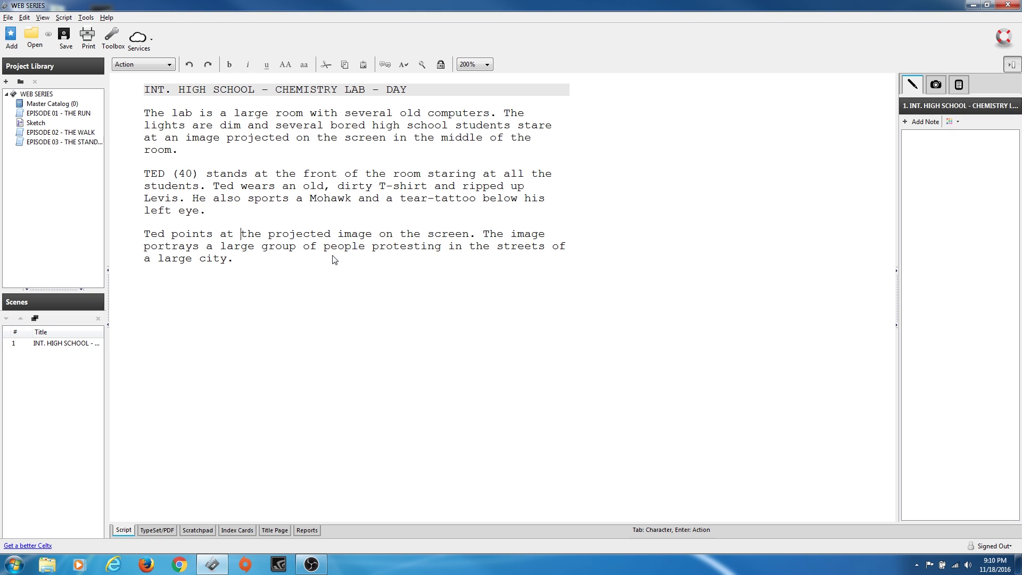
# Step: Add a TED character cue below the protest image description with the dialog "Look at this! People are PISSED!"
pyautogui.click(245, 261)
pyautogui.press('Return')
pyautogui.press('BackSpace')
pyautogui.press('Return')
pyautogui.press('Tab')
pyautogui.write('TED')
pyautogui.press('Return')
pyautogui.write('Look at this! People are PISSED!')
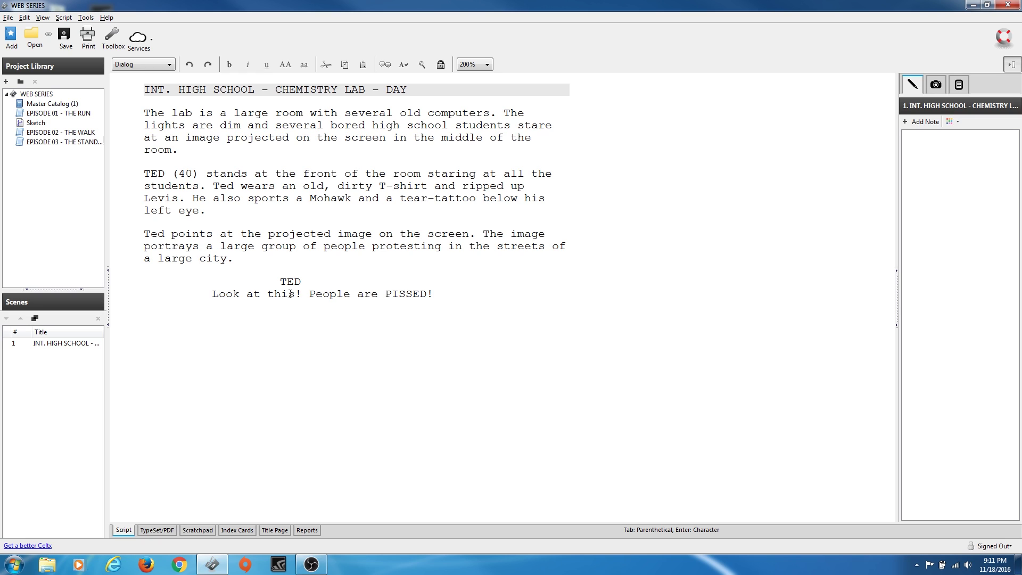
# Step: Add the action line "One girl in the group, KATY (16), raises her hand and quickly responds."
pyautogui.press('Return')
pyautogui.press('Return')
pyautogui.write('One girl in the group, KATY, raises her hand and quickly responds.')
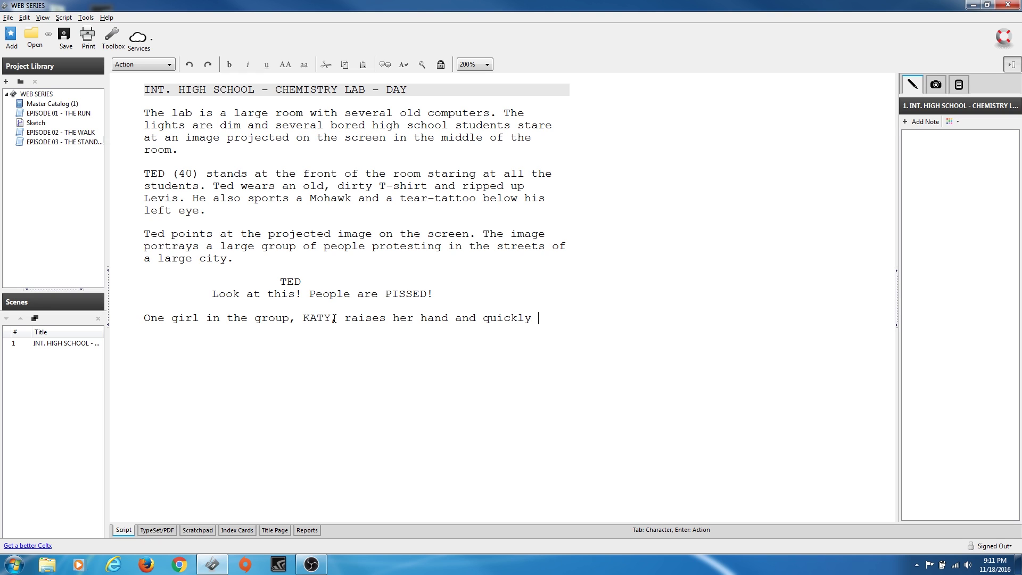
pyautogui.click(331, 319)
pyautogui.write('(16)')
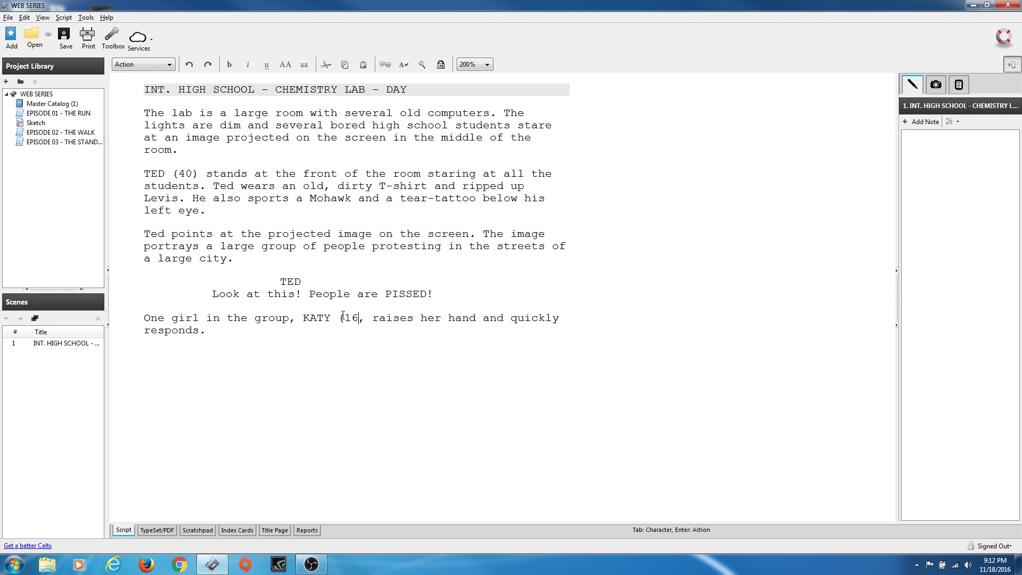
pyautogui.click(232, 333)
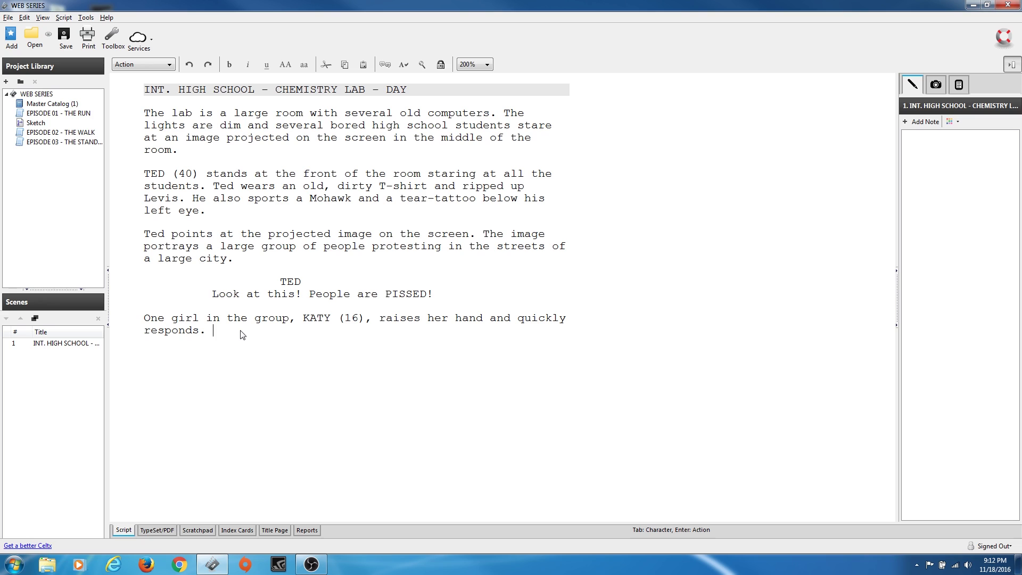
# Step: Add a KATY character cue with the dialog "Is this photo for real?"
pyautogui.press('Return')
pyautogui.press('Tab')
pyautogui.write('KATY')
pyautogui.press('Return')
pyautogui.write('Is this photo for real?')
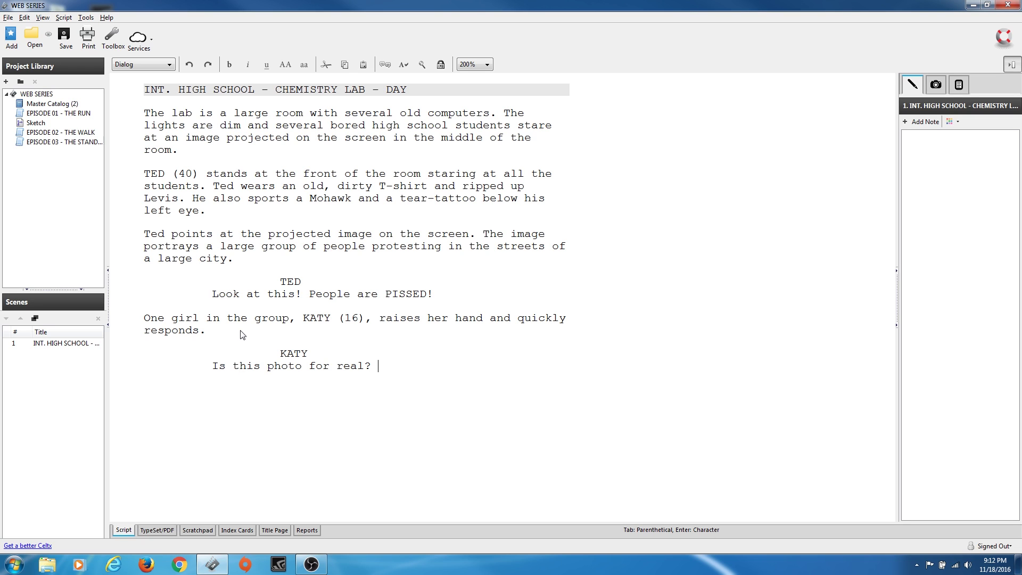
# Step: Add TED's reply with the parenthetical "shocked face" and the dialog "What? What the hell do you mean... is it REAL?"
pyautogui.press('Return')
pyautogui.write('TED')
pyautogui.press('BackSpace')
pyautogui.press('BackSpace')
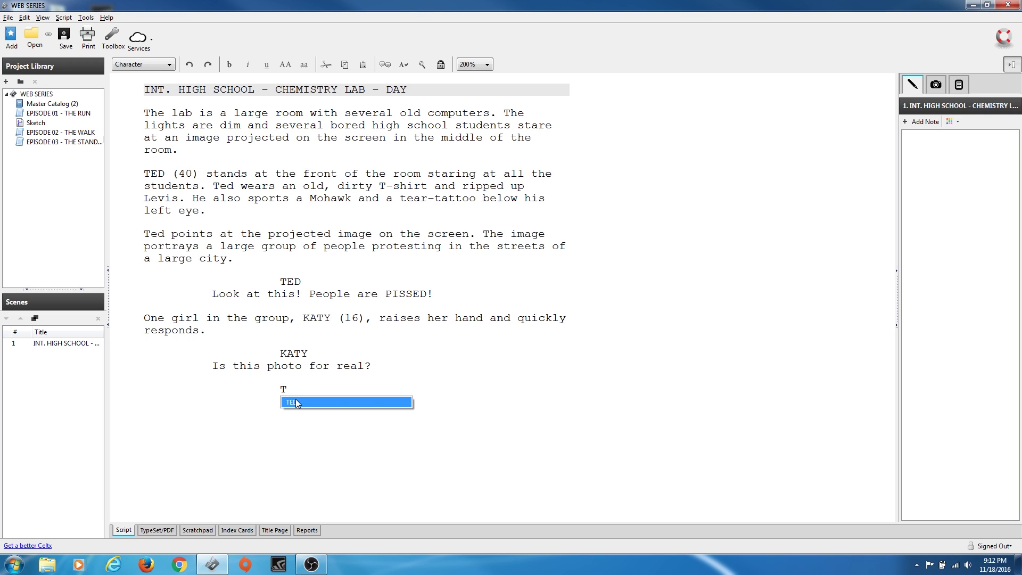
pyautogui.press('BackSpace')
pyautogui.write('T')
pyautogui.write('ED')
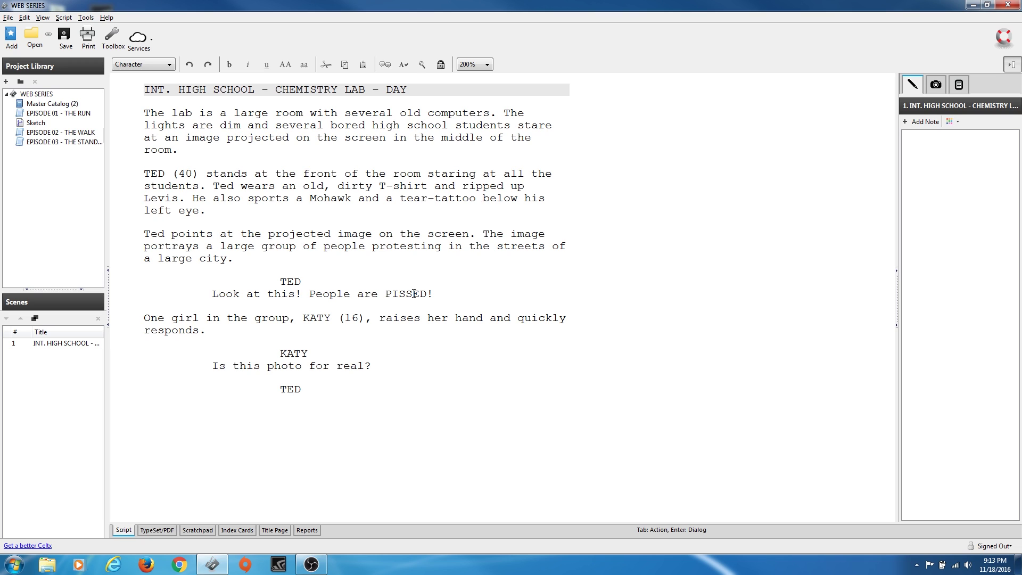
pyautogui.press('Return')
pyautogui.press('Tab')
pyautogui.write('shocked face')
pyautogui.press('Return')
pyautogui.write('What? What the ')
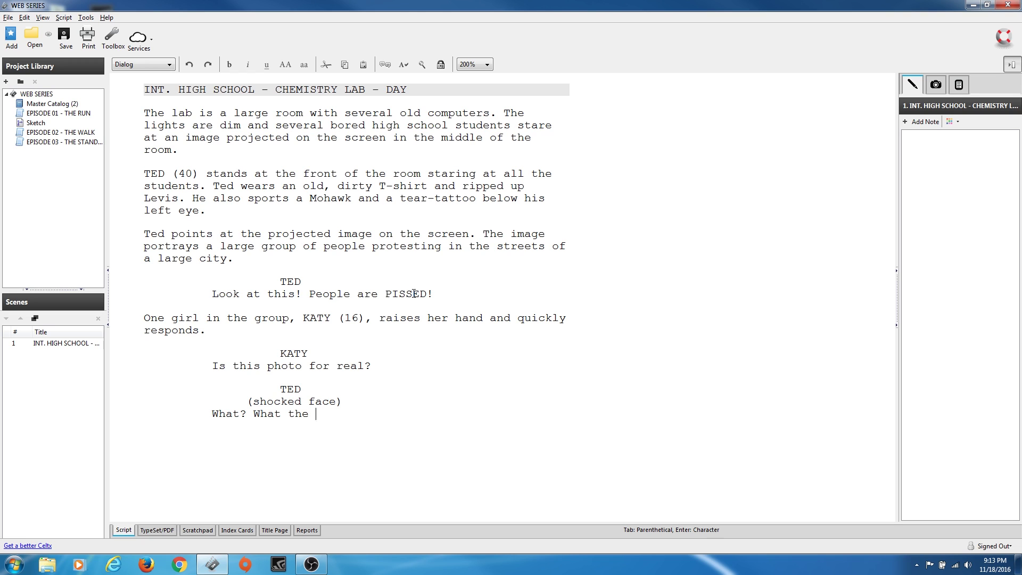
pyautogui.write('hell do you mean... is it REAL?')
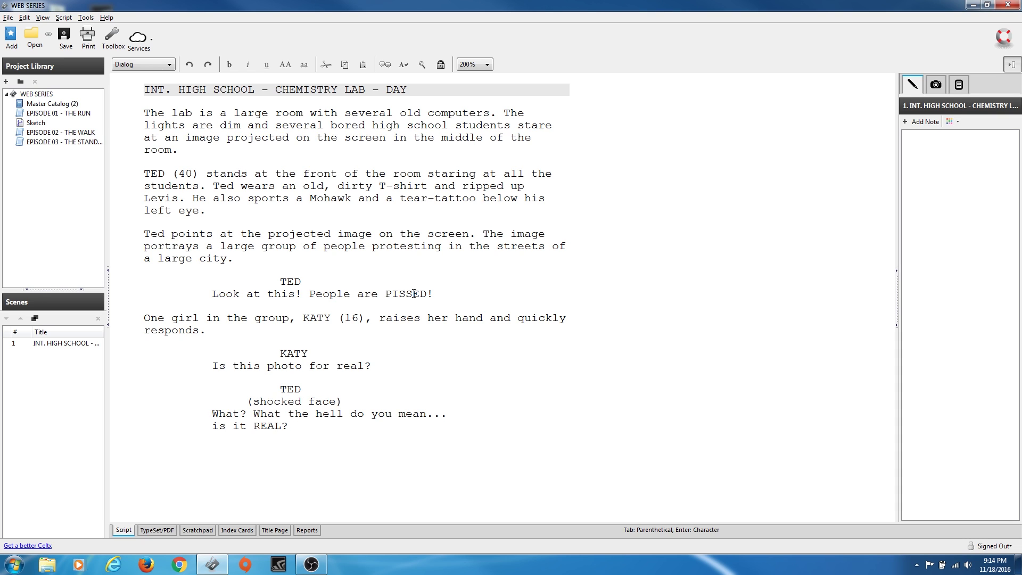
# Step: Add KATY's answer with the dialog "You know what I mean."
pyautogui.press('Return')
pyautogui.write('K')
pyautogui.press('Return')
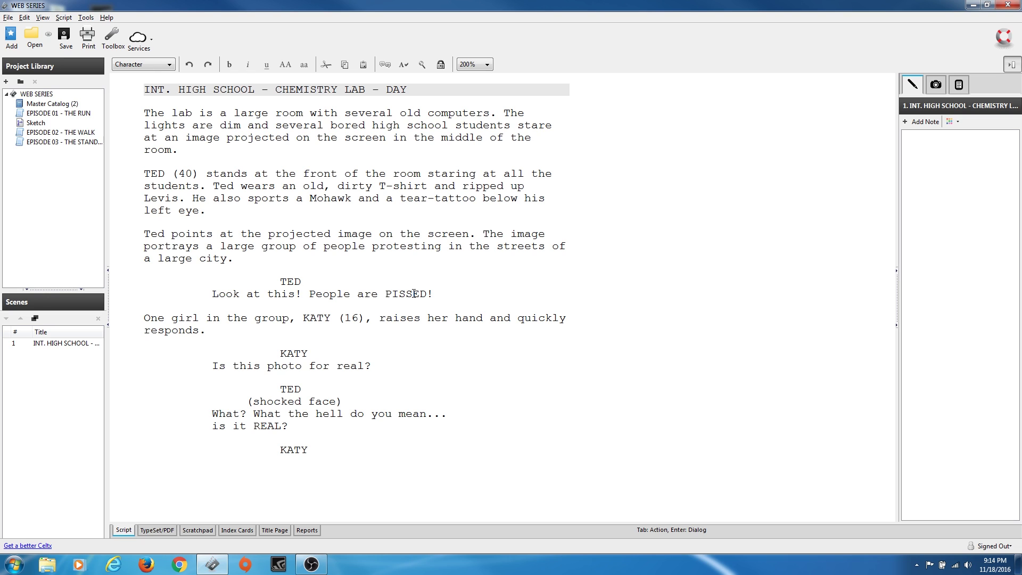
pyautogui.press('Return')
pyautogui.write('You know what I mean.')
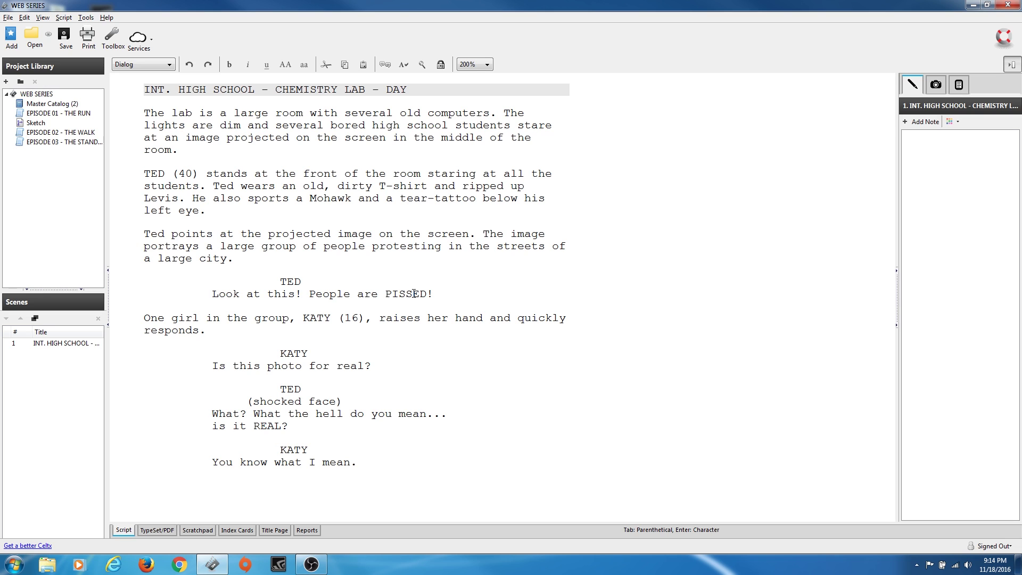
# Step: Add two action paragraphs: Ted screams, waves his arms and speeds out; the students stare at the doorway as if they have seen this before
pyautogui.press('Return')
pyautogui.press('Return')
pyautogui.write('Ted suddenlt')
pyautogui.press('BackSpace')
pyautogui.press('BackSpace')
pyautogui.write('y screams loudly and waves his arms in the a')
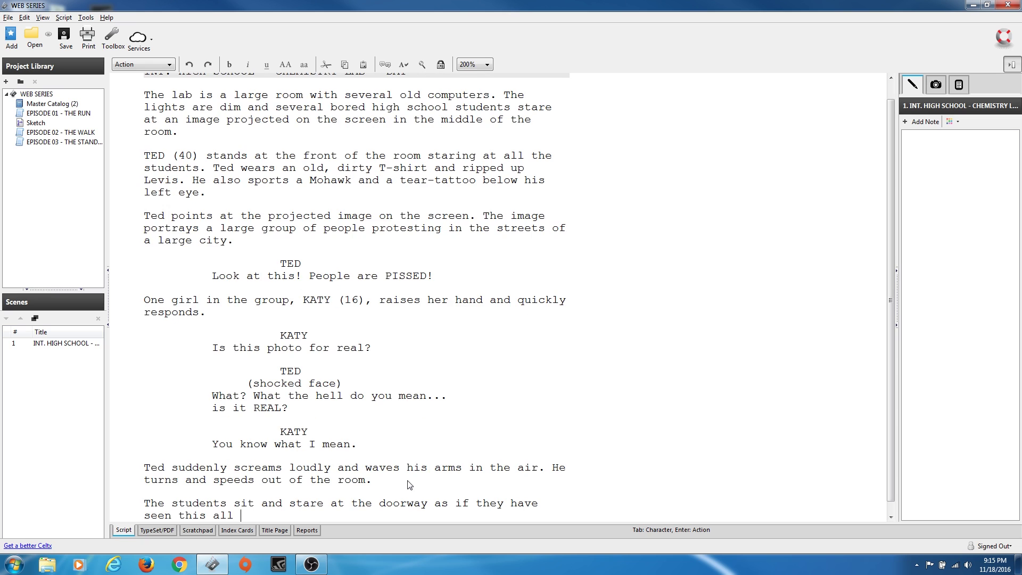
pyautogui.write('before.')
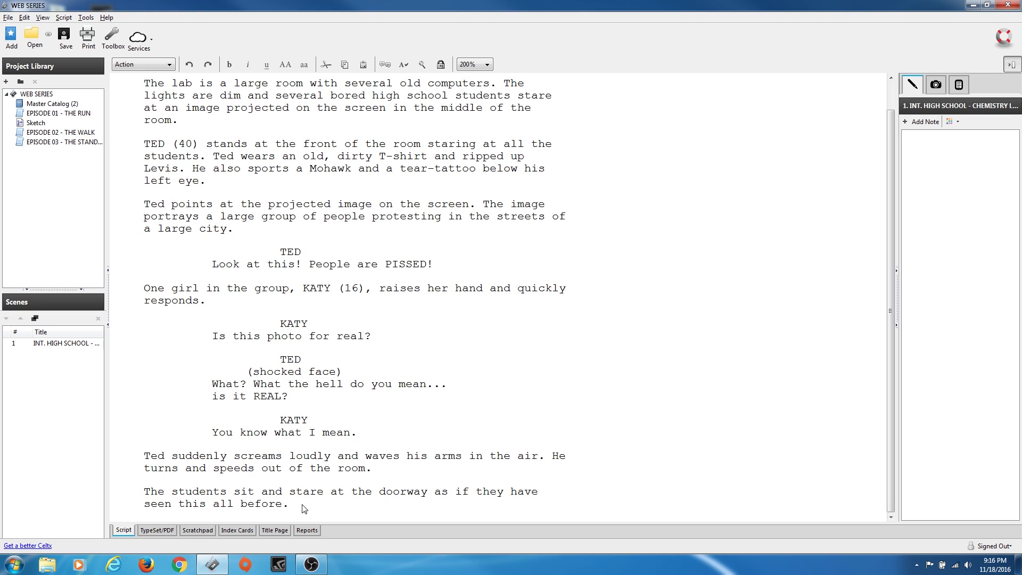
pyautogui.press('Return')
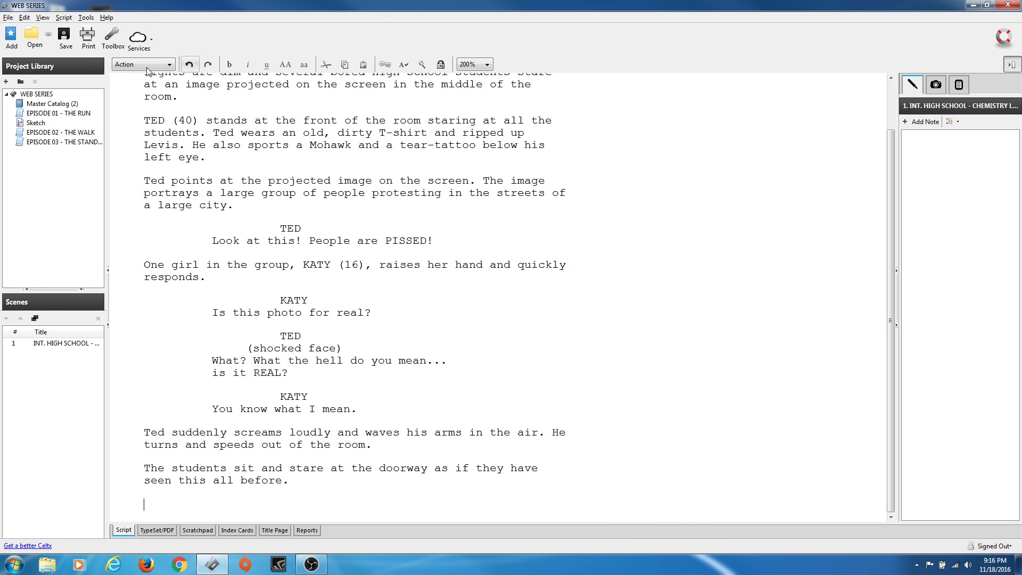
# Step: Add a second scene heading reading "INT. HIGH SCHOOL - HALLWAY - DAY" after the students' action paragraph, reusing the suggested earlier heading
pyautogui.press('Return')
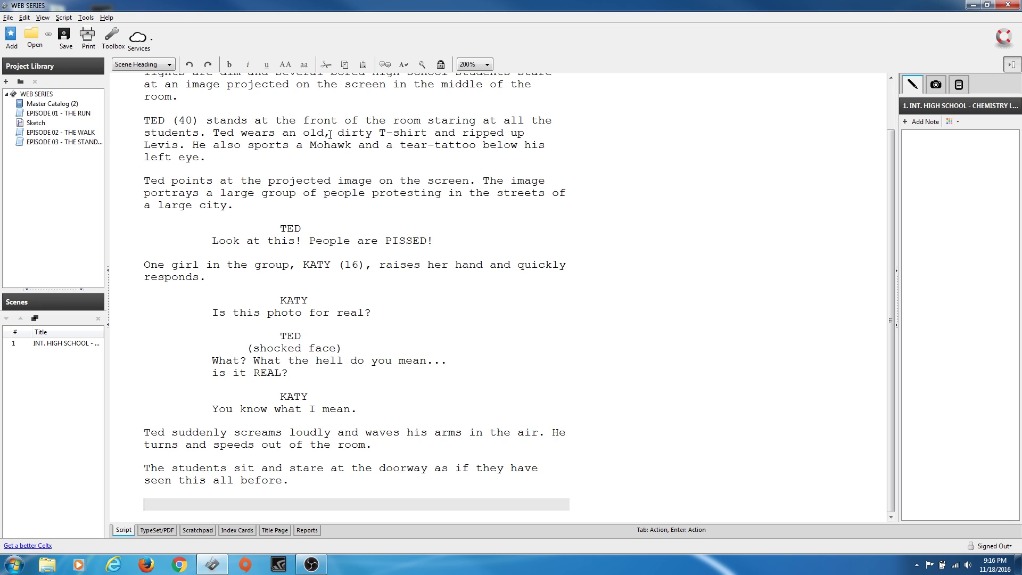
pyautogui.write('INT.')
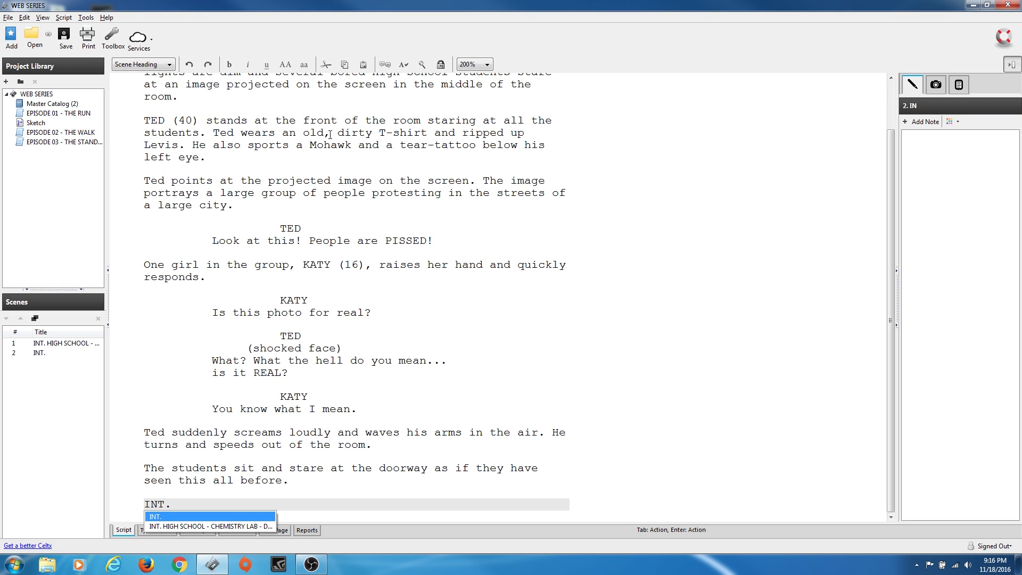
pyautogui.press('Down')
pyautogui.press('Return')
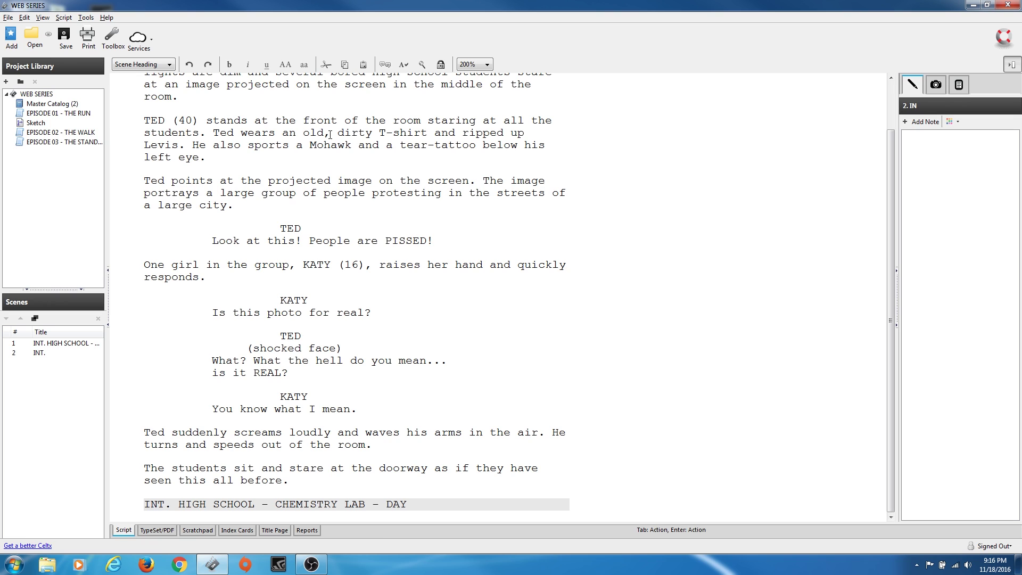
pyautogui.press('Left')
pyautogui.press('Left')
pyautogui.press('Left')
pyautogui.press('BackSpace')
pyautogui.press('BackSpace')
pyautogui.press('BackSpace')
pyautogui.press('BackSpace')
pyautogui.press('BackSpace')
pyautogui.press('BackSpace')
pyautogui.press('BackSpace')
pyautogui.press('BackSpace')
pyautogui.press('BackSpace')
pyautogui.press('BackSpace')
pyautogui.press('BackSpace')
pyautogui.press('BackSpace')
pyautogui.press('BackSpace')
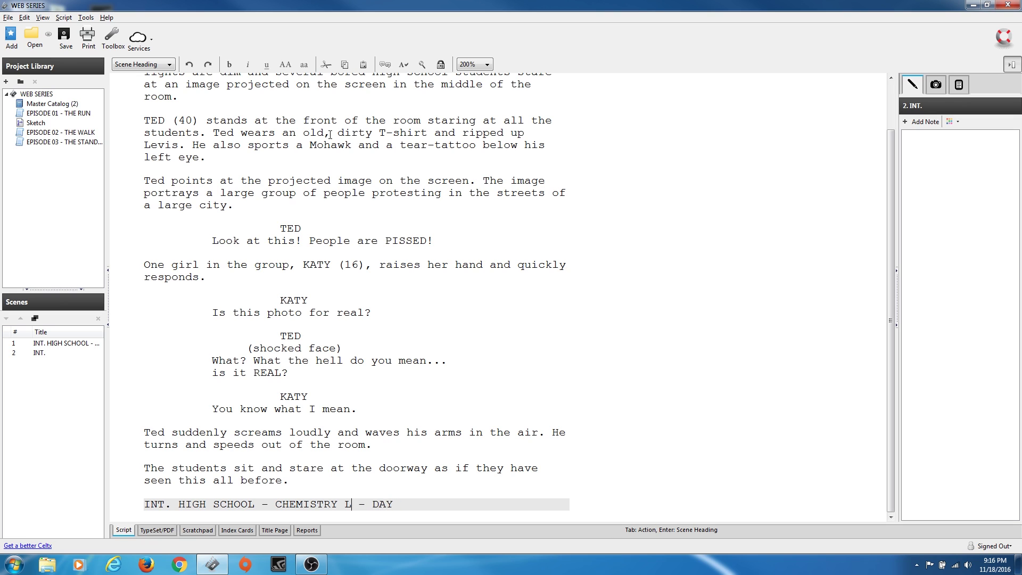
pyautogui.write('HALLWA')
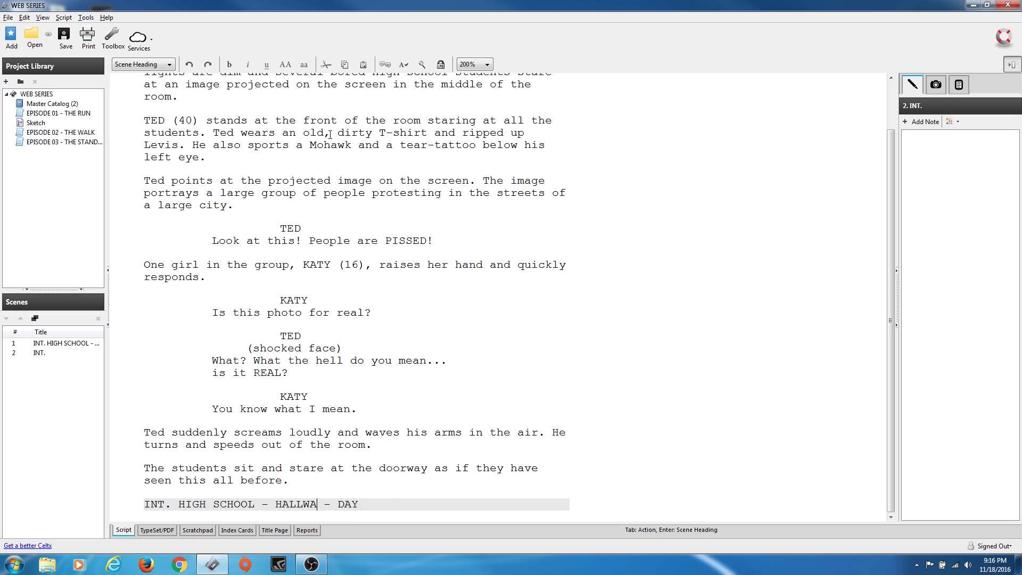
pyautogui.write('Y')
# Step: Shorten the new scene heading to "INT. HIGH SCHOOL - HALLWAY" and start an action line below it
pyautogui.press('Right')
pyautogui.press('Right')
pyautogui.press('Right')
pyautogui.press('Right')
pyautogui.press('BackSpace')
pyautogui.press('BackSpace')
pyautogui.press('BackSpace')
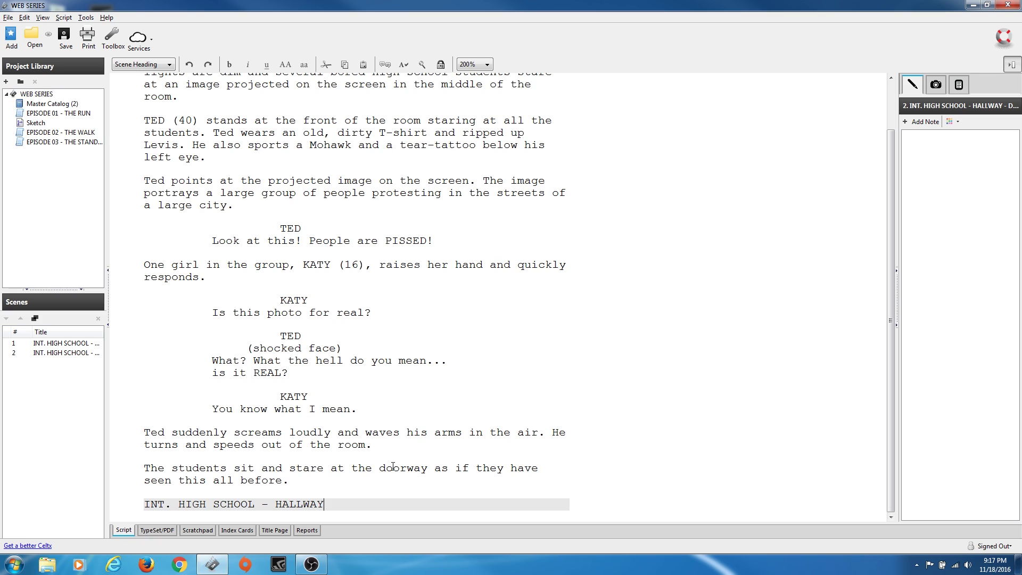
pyautogui.press('Return')
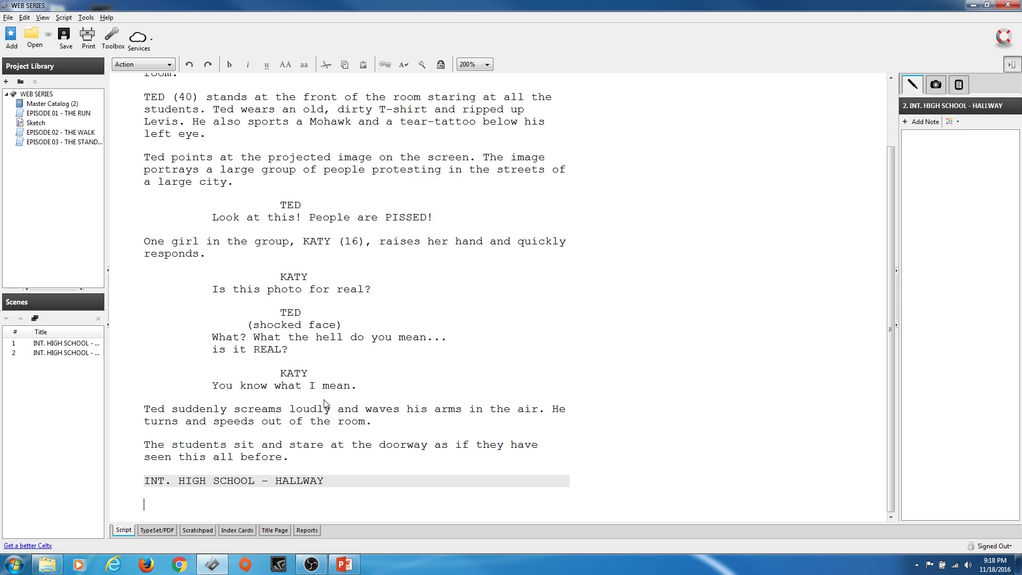
# Step: Insert the action line "A voice interrupts Katy." after Katy's dialog "You know what I mean."
pyautogui.click(361, 390)
pyautogui.press('Return')
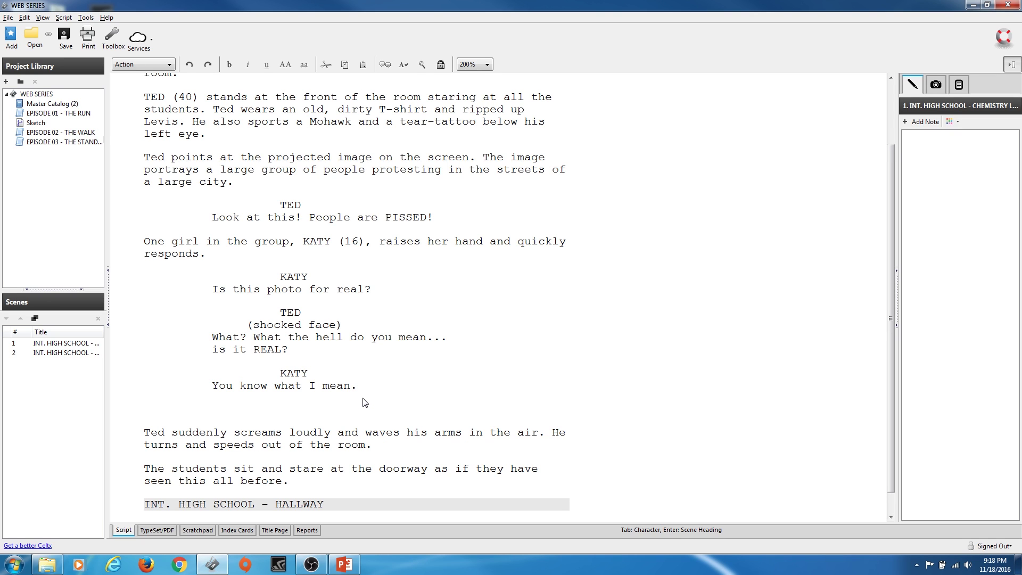
pyautogui.write('A voice interrupts Katy.')
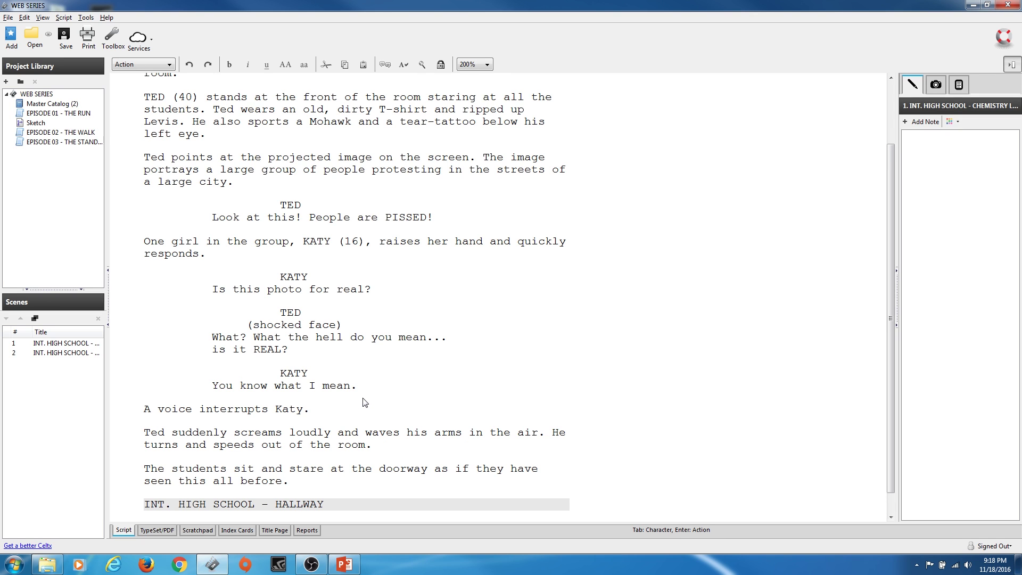
# Step: Add the off-screen character cue "MAN'S VOICE (O.S.)" below the interruption line, with the dialog "Where is Ted?!"
pyautogui.press('Return')
pyautogui.press('Tab')
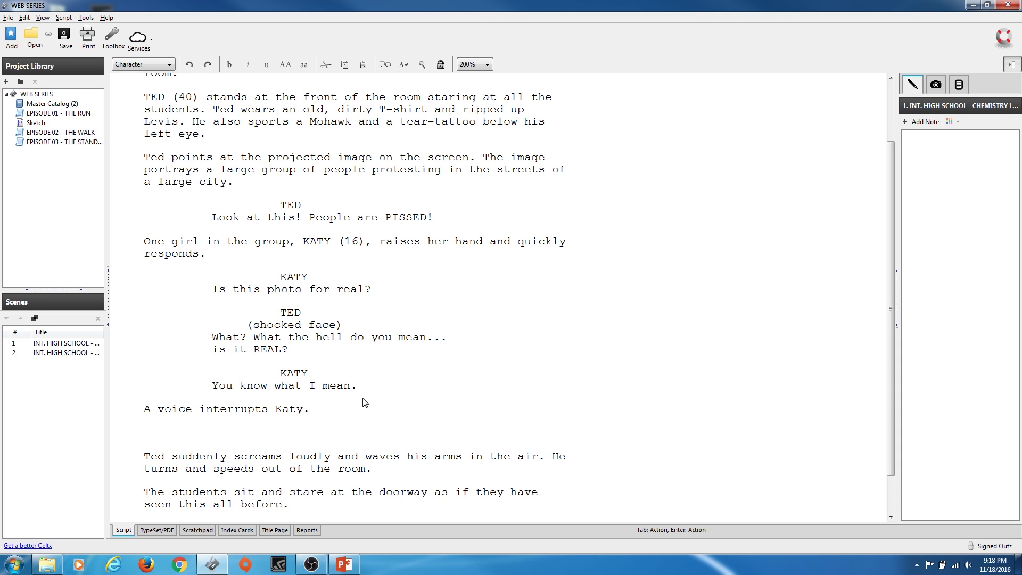
pyautogui.write("MAN'S VOICE ")
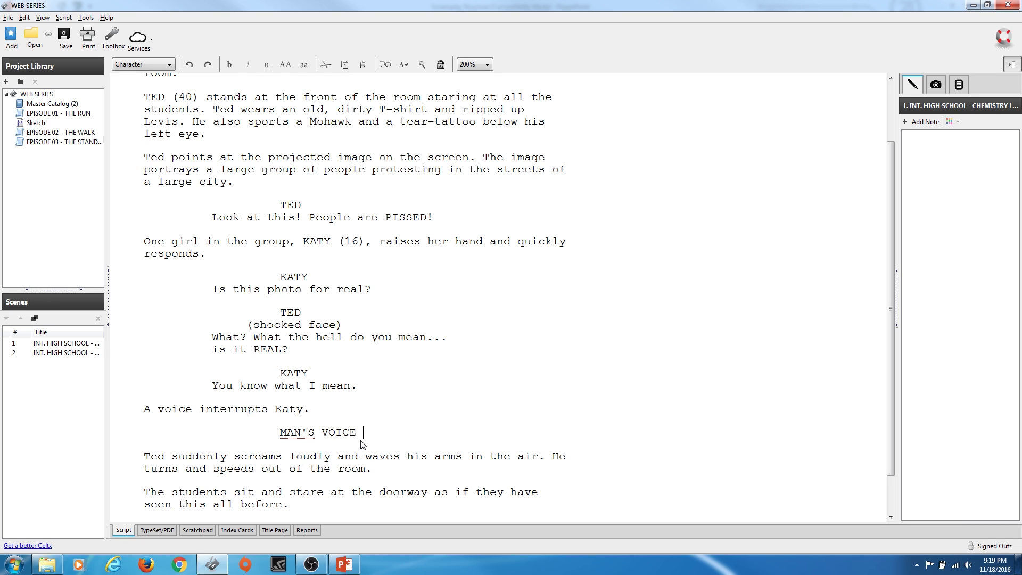
pyautogui.write('(O.S.)')
pyautogui.press('Return')
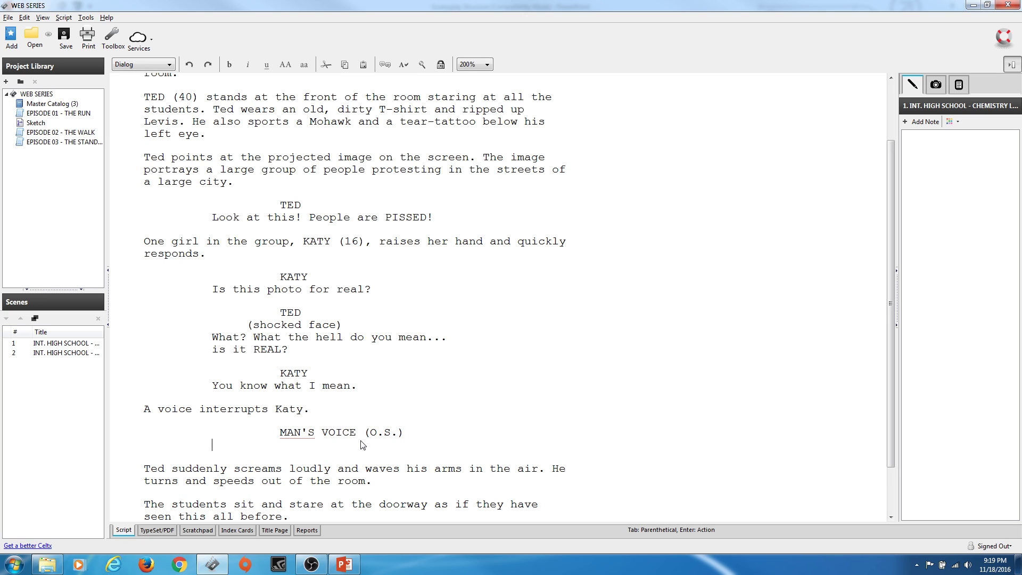
pyautogui.write('Where is ')
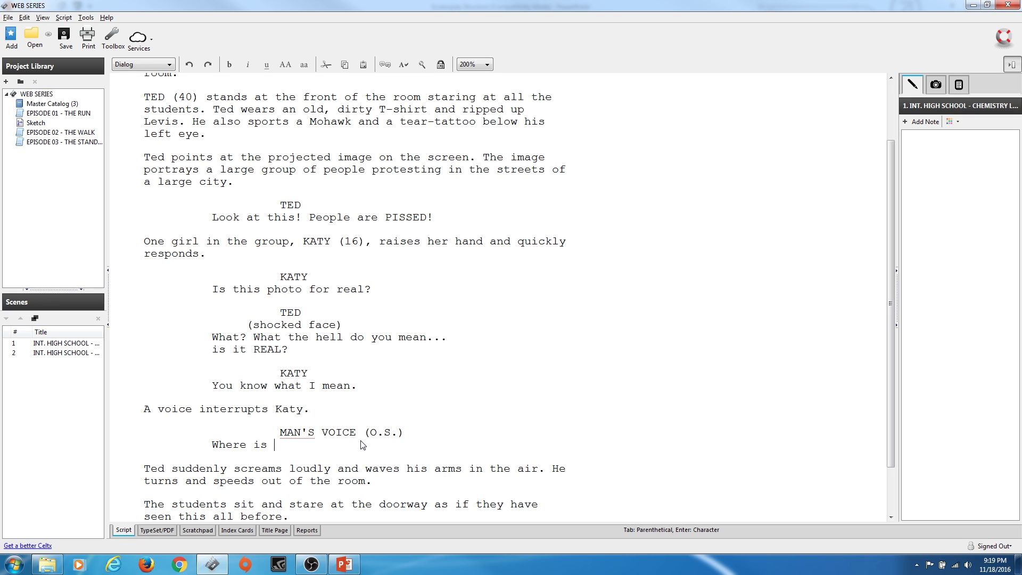
pyautogui.write('Ted?!')
# Step: Change the off-screen voice's character cue to "JOHN (V.O.)"
pyautogui.click(398, 432)
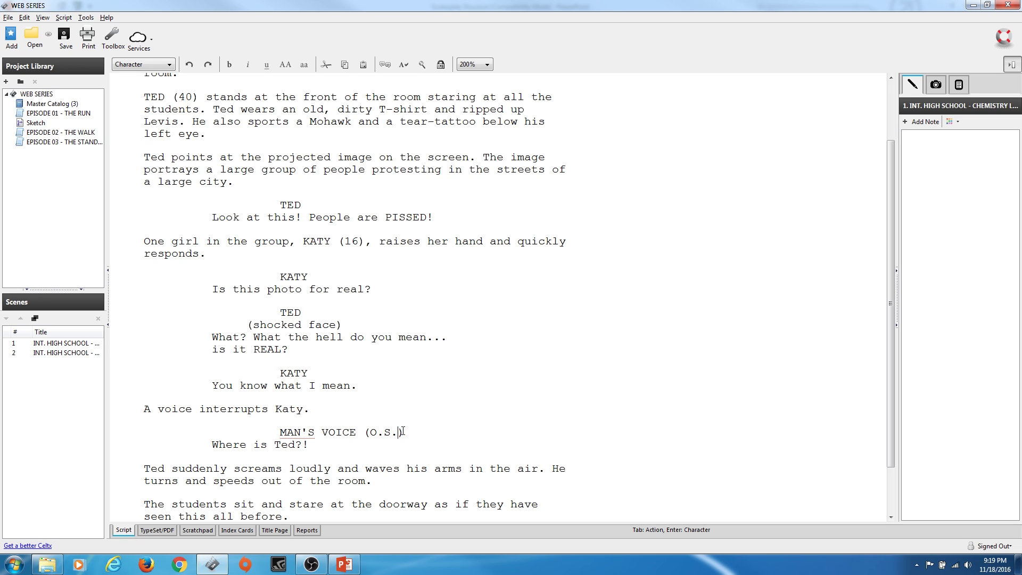
pyautogui.press('BackSpace')
pyautogui.press('BackSpace')
pyautogui.press('BackSpace')
pyautogui.press('BackSpace')
pyautogui.moveTo(361, 427); pyautogui.dragTo(292, 443)
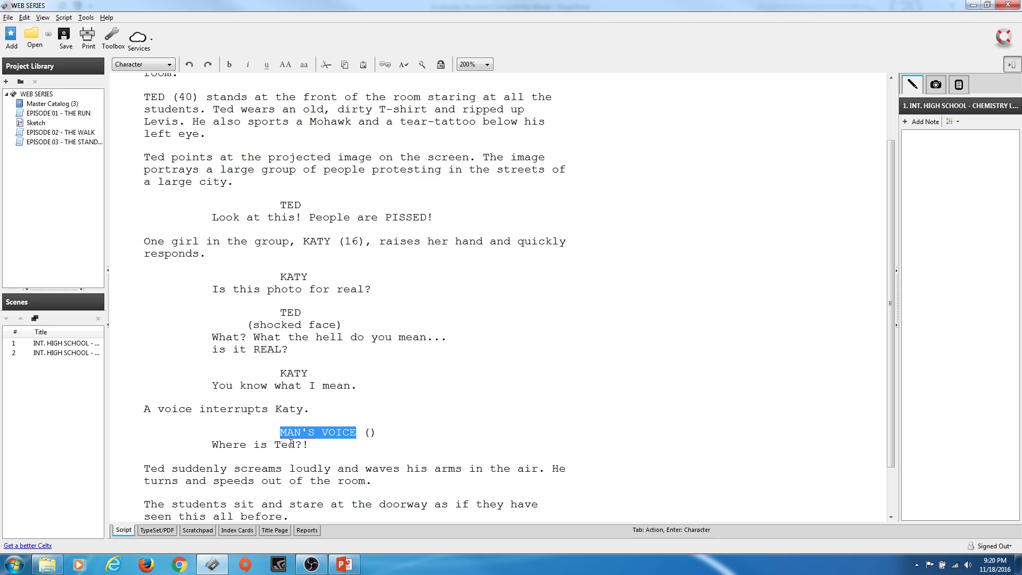
pyautogui.write('JOHN (')
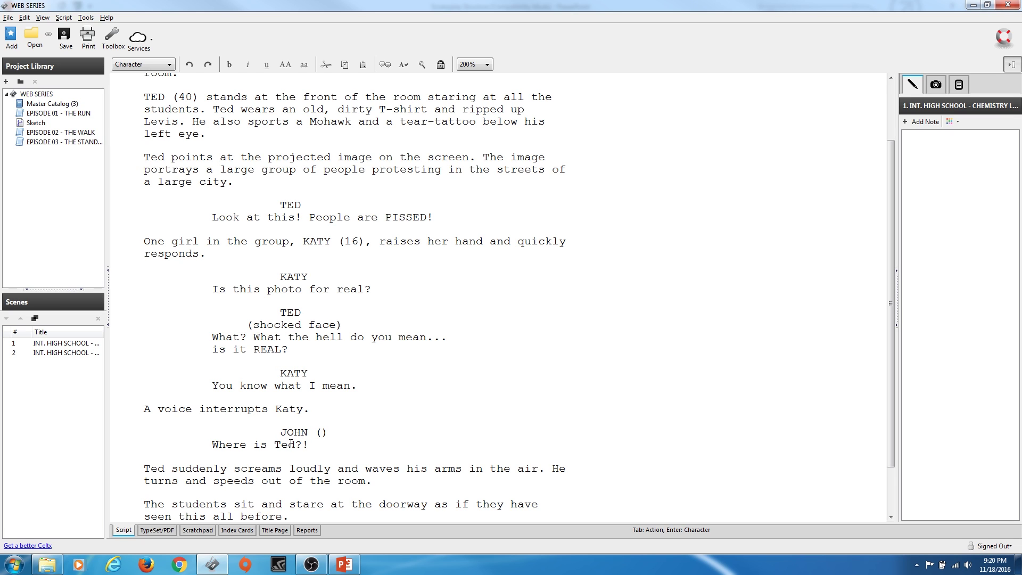
pyautogui.write('V.O.')
# Step: Insert a Transition element reading "DISSOLVE TO:" between the students' closing action paragraph and the hallway scene heading
pyautogui.scroll(-2, 433, 429)
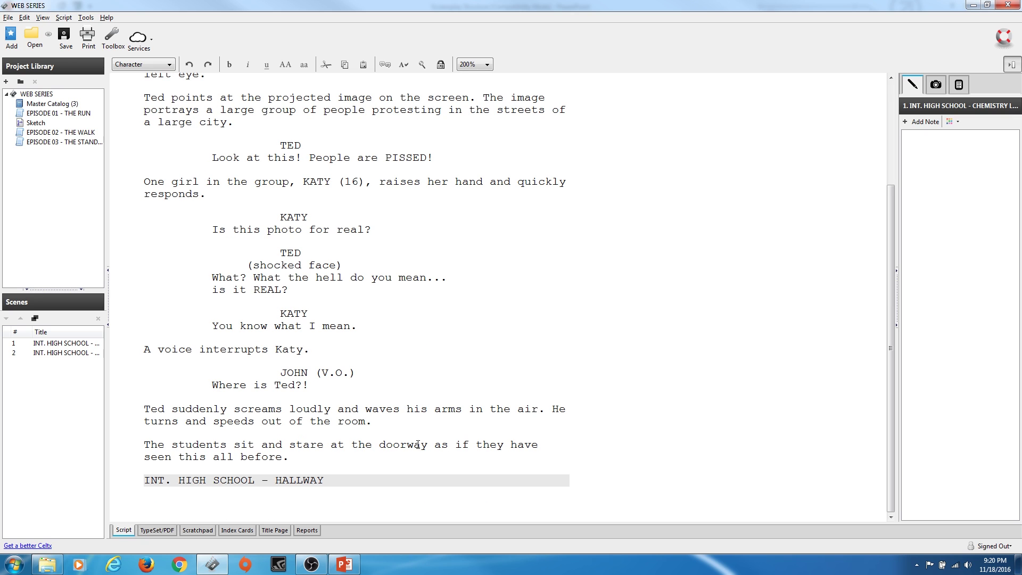
pyautogui.click(298, 472)
pyautogui.press('Return')
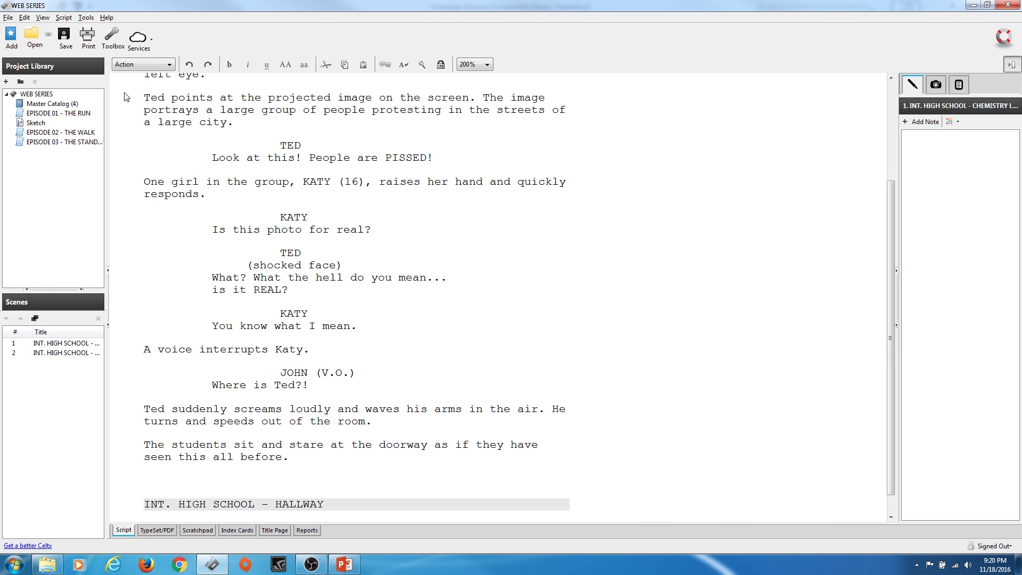
pyautogui.click(139, 66)
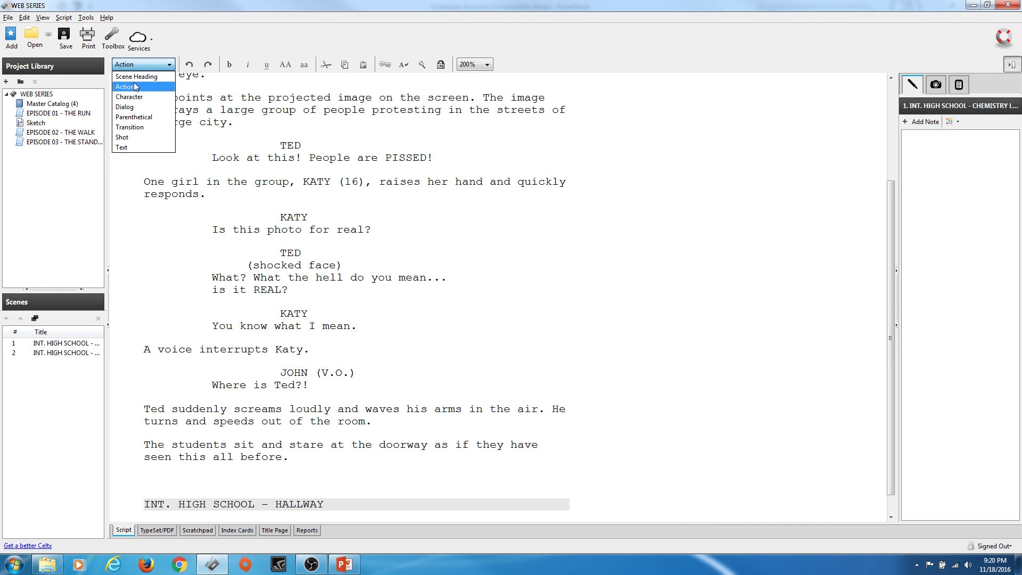
pyautogui.click(130, 127)
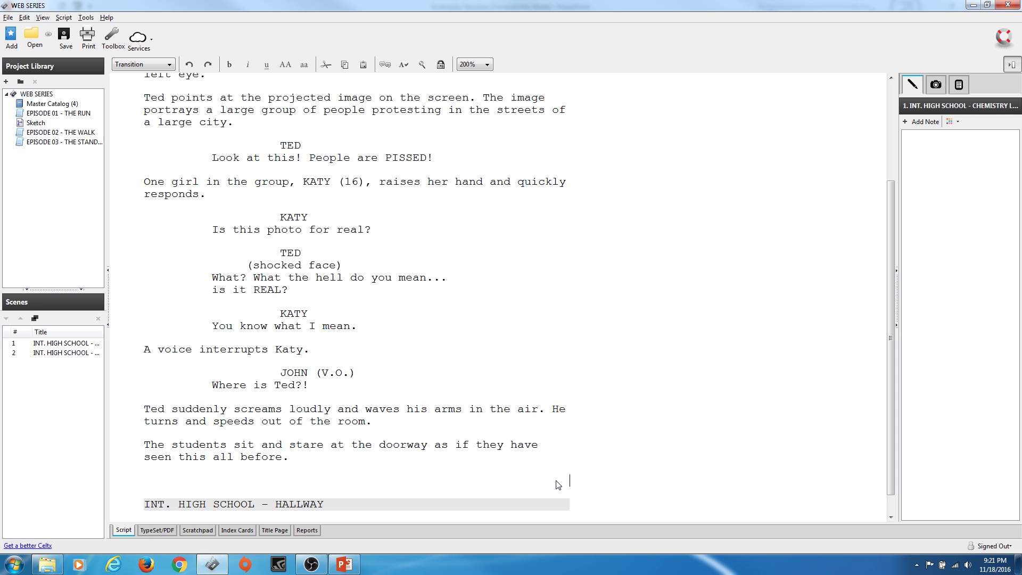
pyautogui.write('DISSOLVE TO')
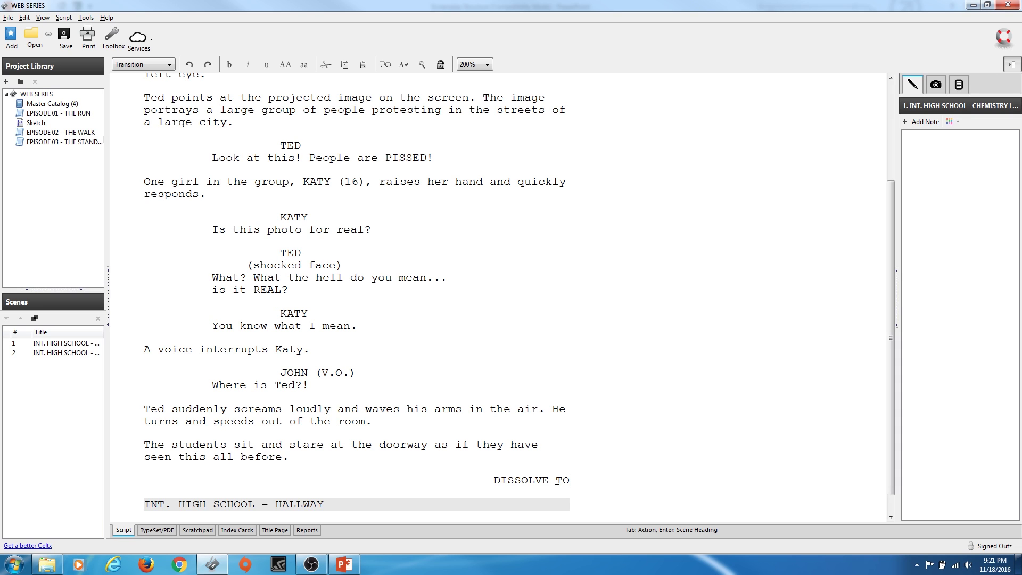
pyautogui.write(':')
# Step: Replace the hallway scene heading with "MONTAGE" and start an action line beneath it
pyautogui.scroll(-1, 283, 488)
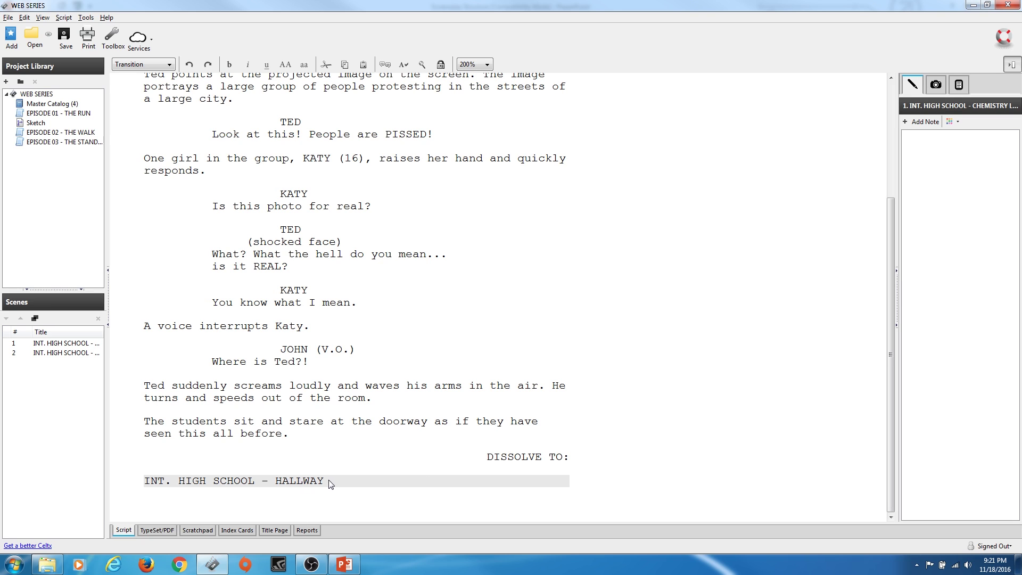
pyautogui.moveTo(330, 482); pyautogui.dragTo(144, 489)
pyautogui.write('M')
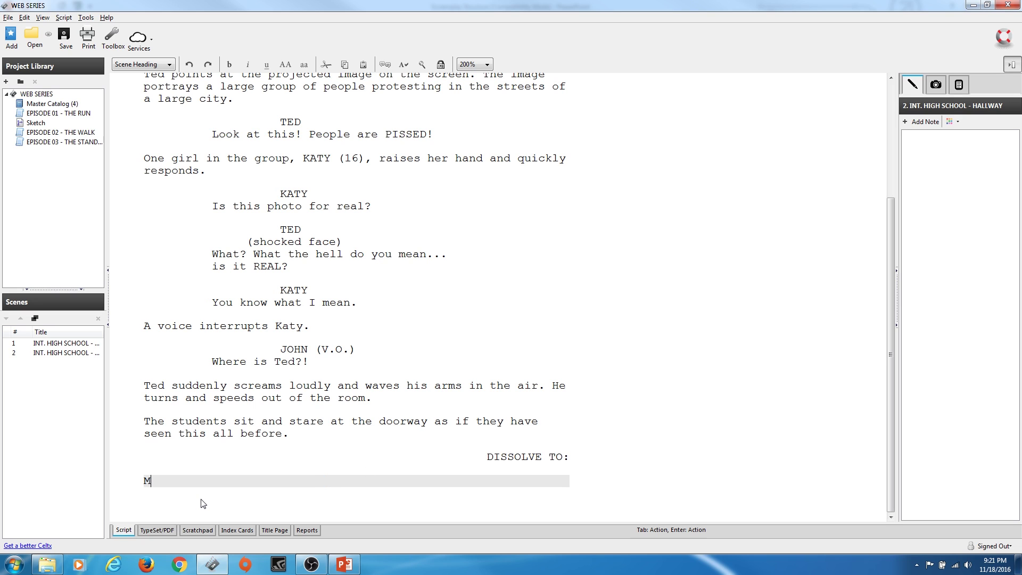
pyautogui.write('ONTAGE')
pyautogui.press('Return')
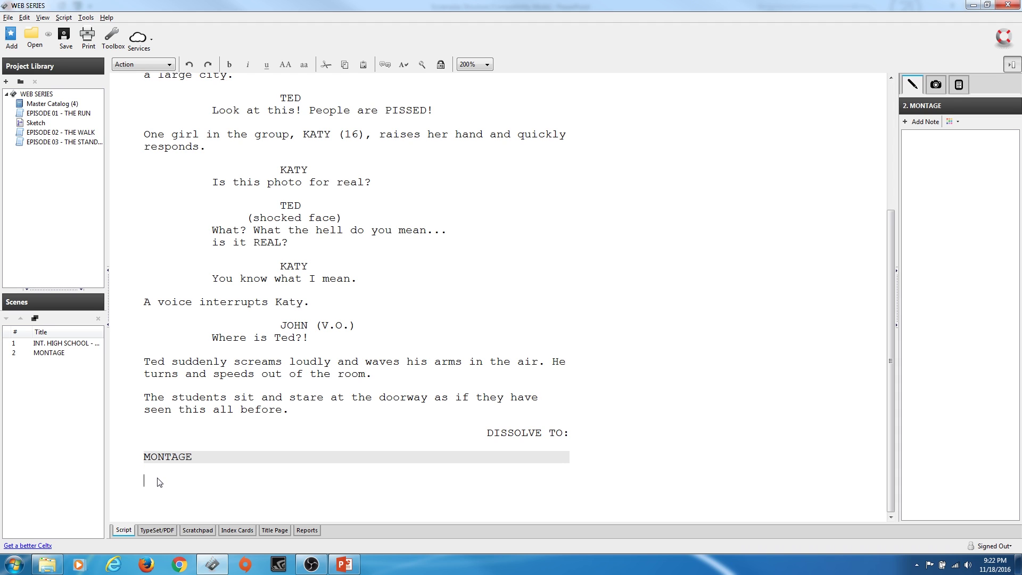
# Step: Write the first montage paragraph: "Ted and Joanna sit on a picnic blanket in the park and laugh loudly."
pyautogui.write('Ted and ')
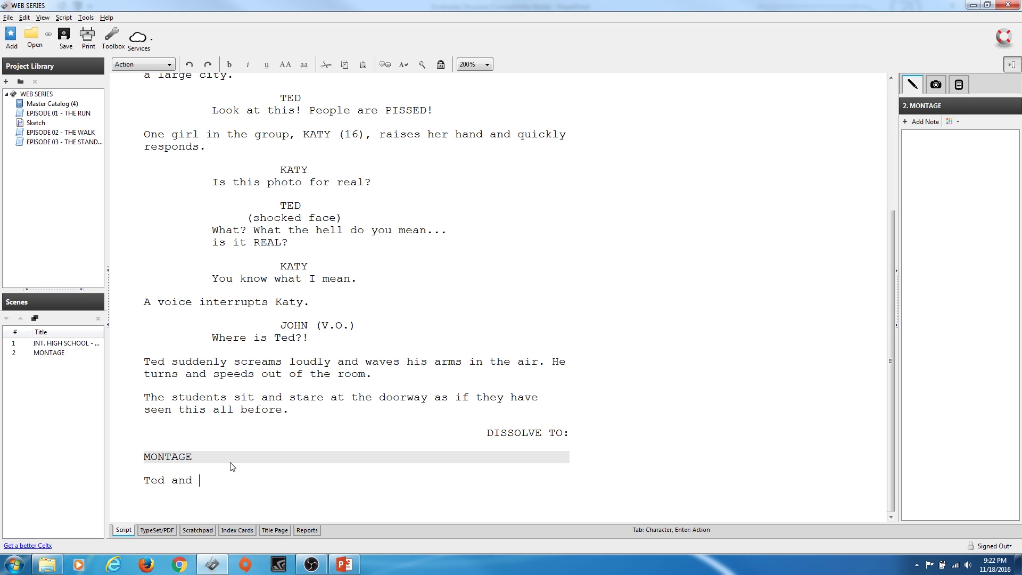
pyautogui.write('Joanna sit on a picnic blanket in the park and laugh loudly.')
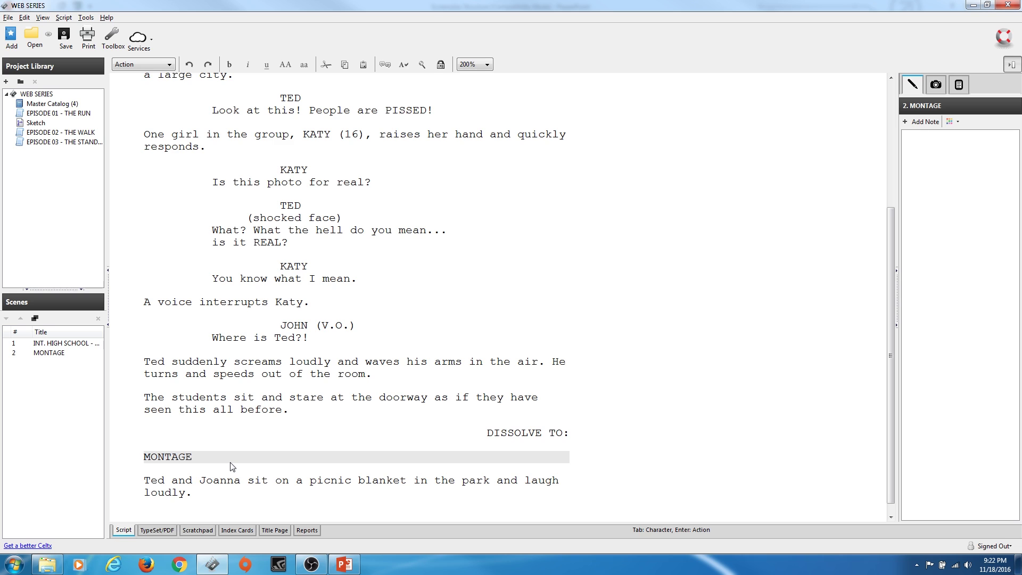
pyautogui.press('Return')
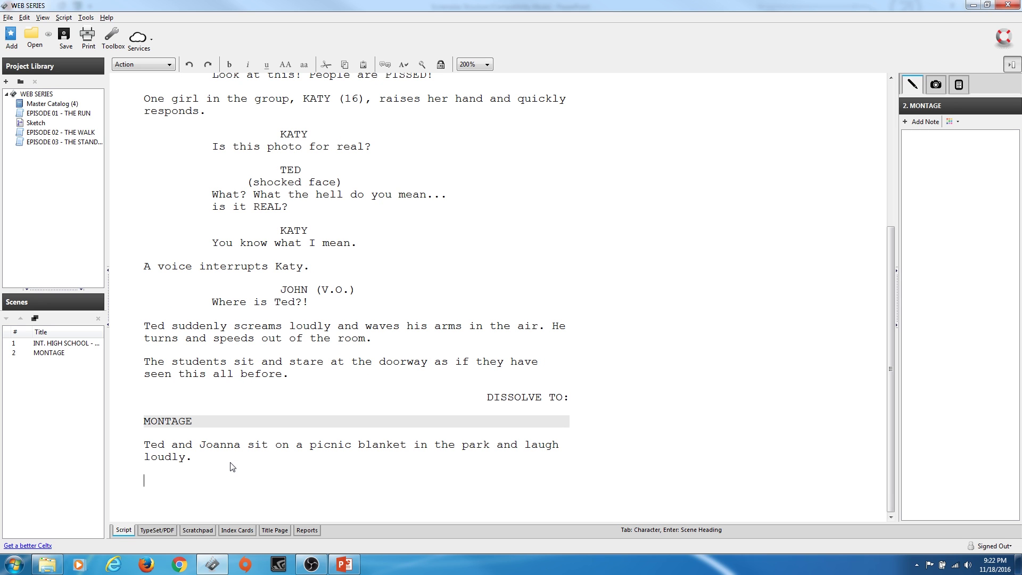
# Step: Write the paragraph "Ted and Joanna sit in a restaurant and sip wine. The waiter delivers their lobster dinner. They smile at each other lovingly."
pyautogui.write('Ted and Joanna sit in a restaurant an')
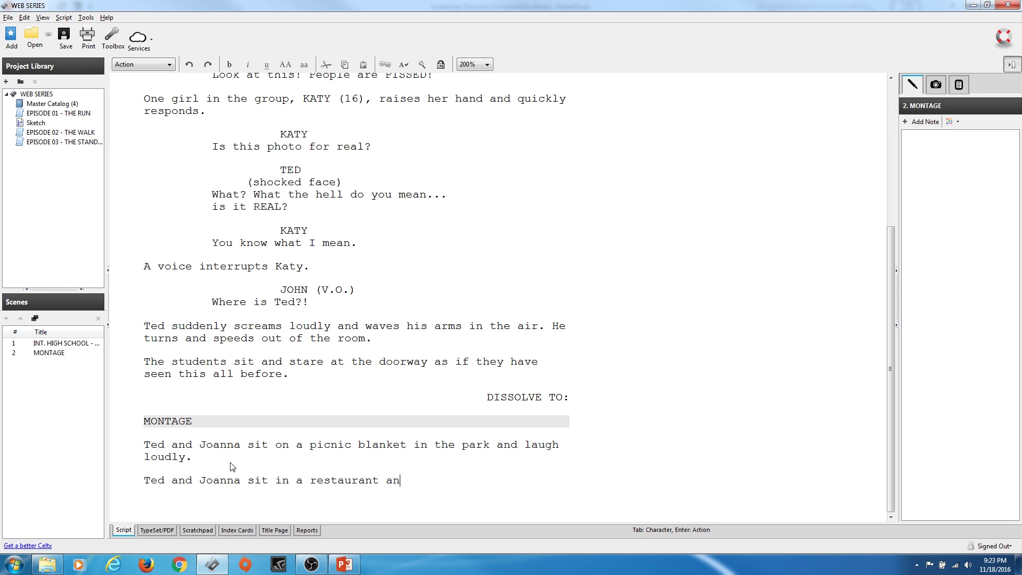
pyautogui.write('d sip wine. The waiter delivers their lobster dinner. They smile at each other lovingly.')
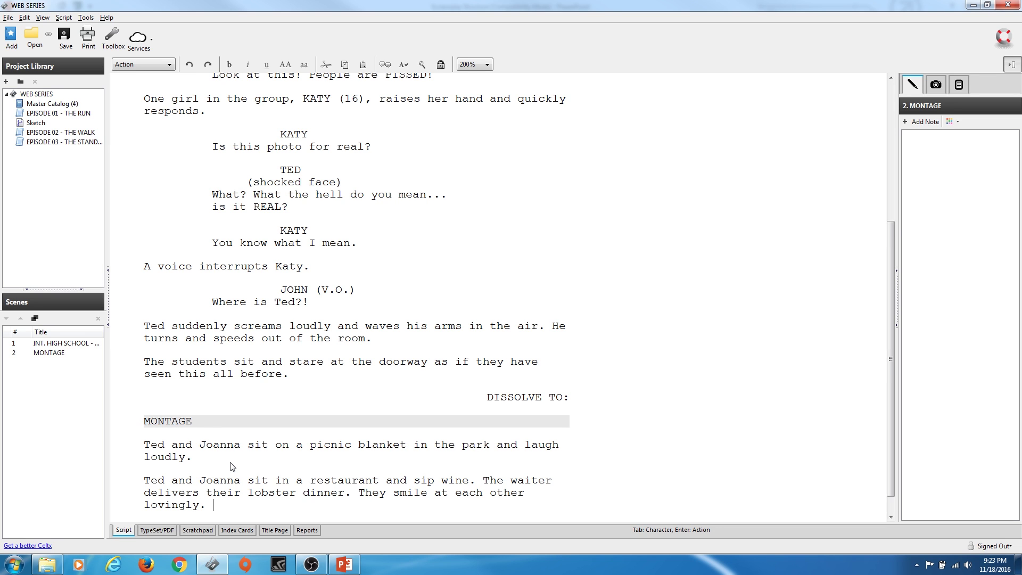
pyautogui.scroll(-1, 213, 469)
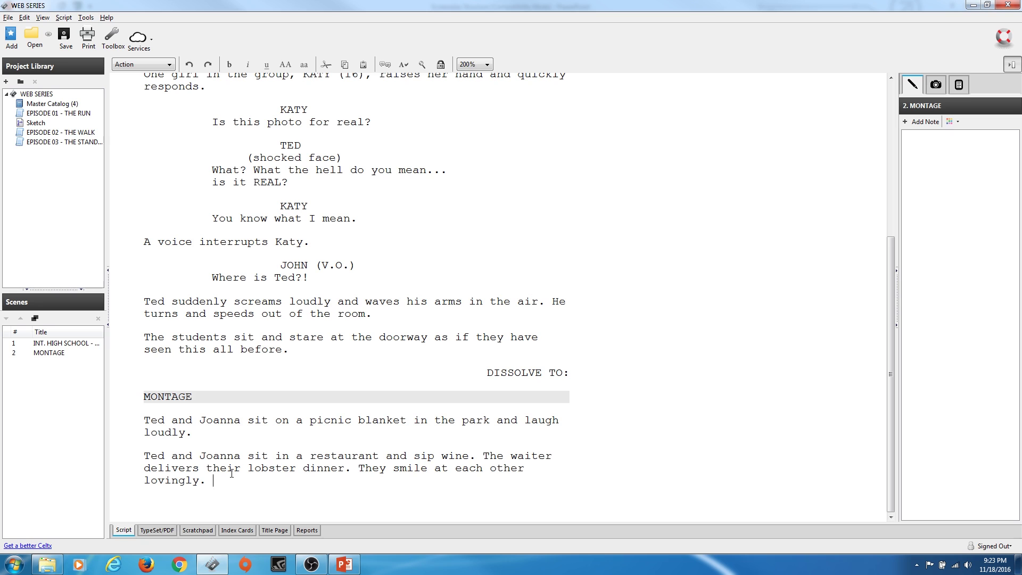
# Step: Add the paragraph "Ted and Joanna sit on a porch swing of a beautiful home. They kiss." and start an empty scene heading
pyautogui.press('Return')
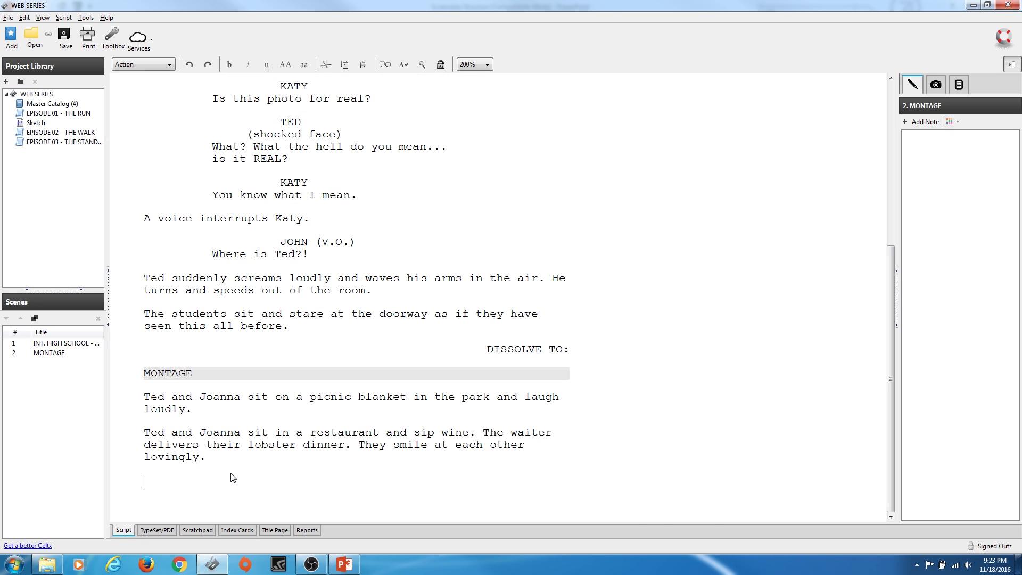
pyautogui.write('Ted and Joanna sit on a porch swing of a beautiful home. They kiss.')
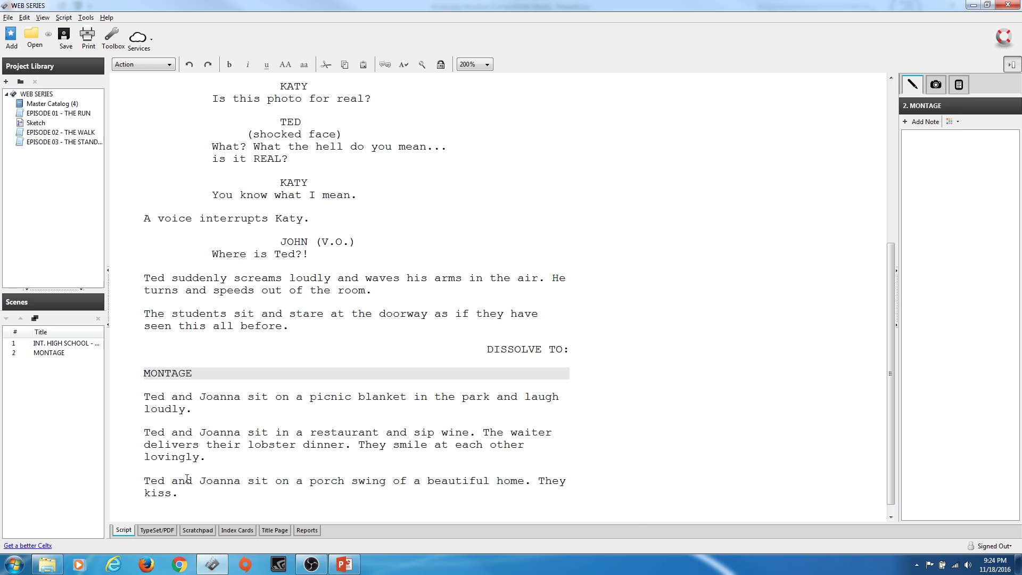
pyautogui.press('Return')
pyautogui.press('Return')
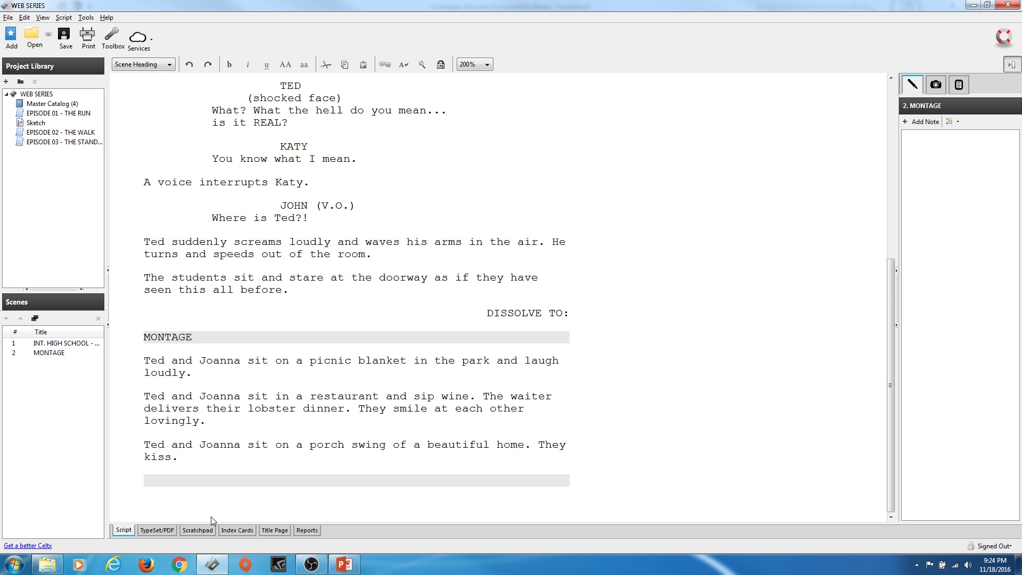
# Step: Switch to Chrome and open the Movie Scripts page of the SimplyScripts site
pyautogui.click(180, 564)
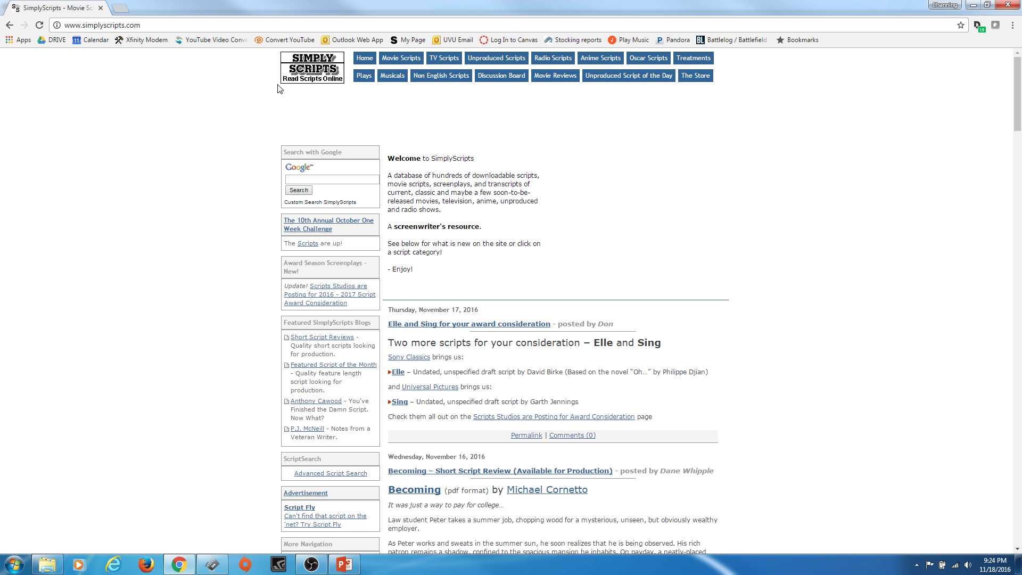
pyautogui.click(401, 58)
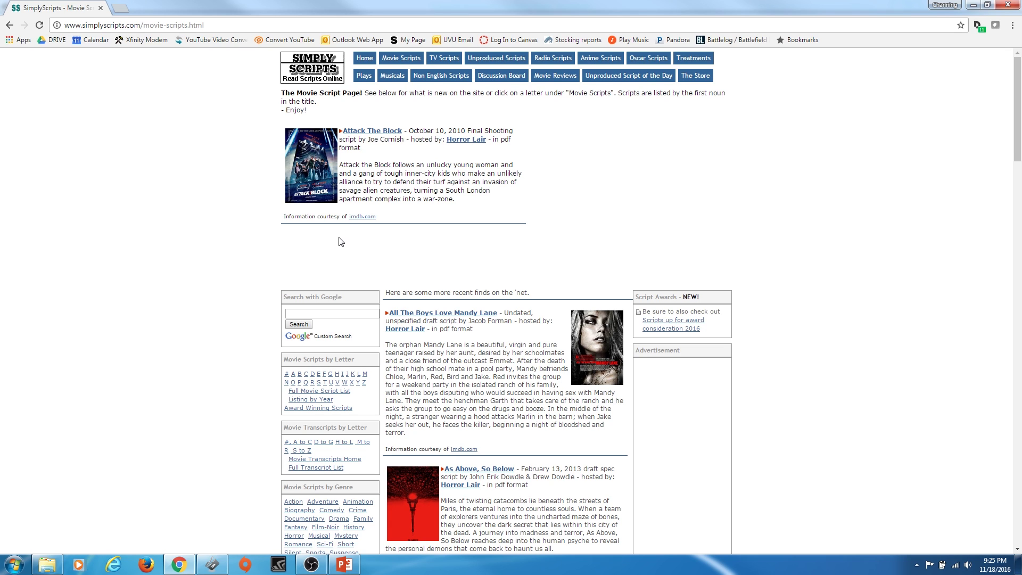
# Step: Open the Attack The Block shooting script PDF from its HorrorLair page and skim the opening scenes
pyautogui.click(371, 133)
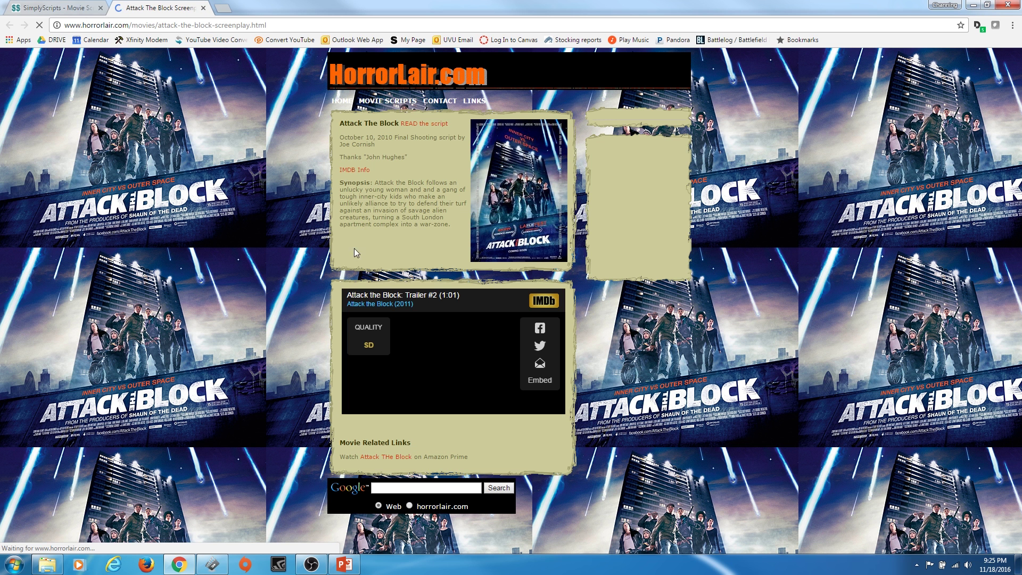
pyautogui.click(419, 124)
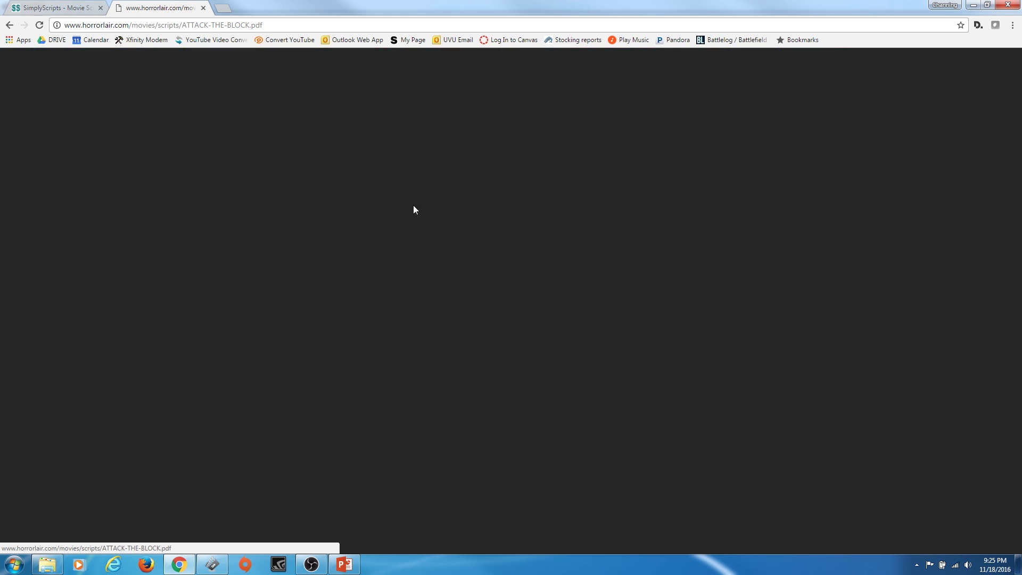
pyautogui.scroll(-10, 446, 355)
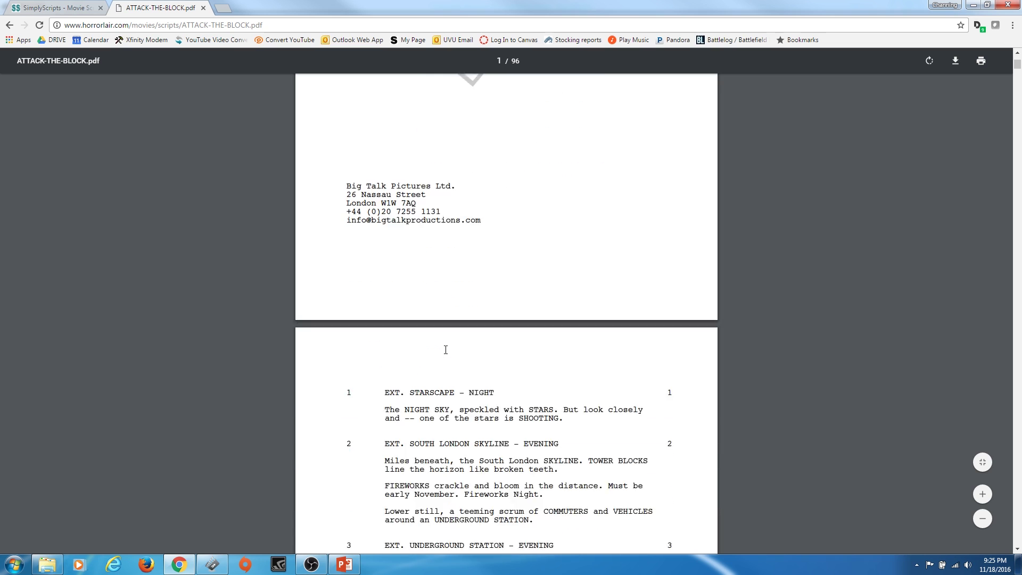
pyautogui.scroll(-5, 446, 354)
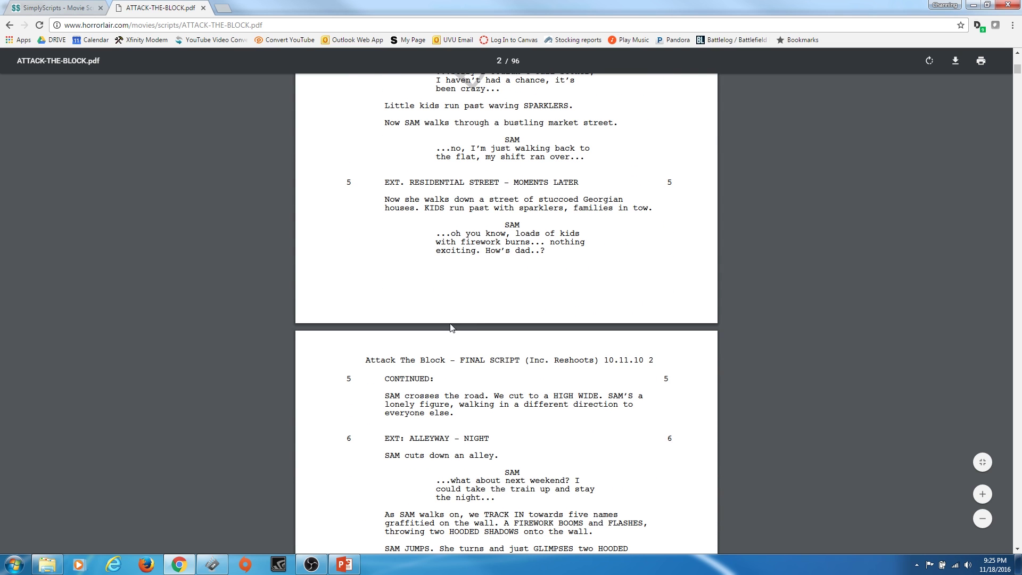
# Step: Highlight scene 5's CONTINUED line, then the heading "EXT. LOW RISE COUNCIL HOUSES - MOMENTS LATER" and action paragraph of scene 7
pyautogui.moveTo(443, 387); pyautogui.dragTo(381, 379)
pyautogui.click(416, 383)
pyautogui.scroll(-1, 416, 388)
pyautogui.scroll(-9, 416, 388)
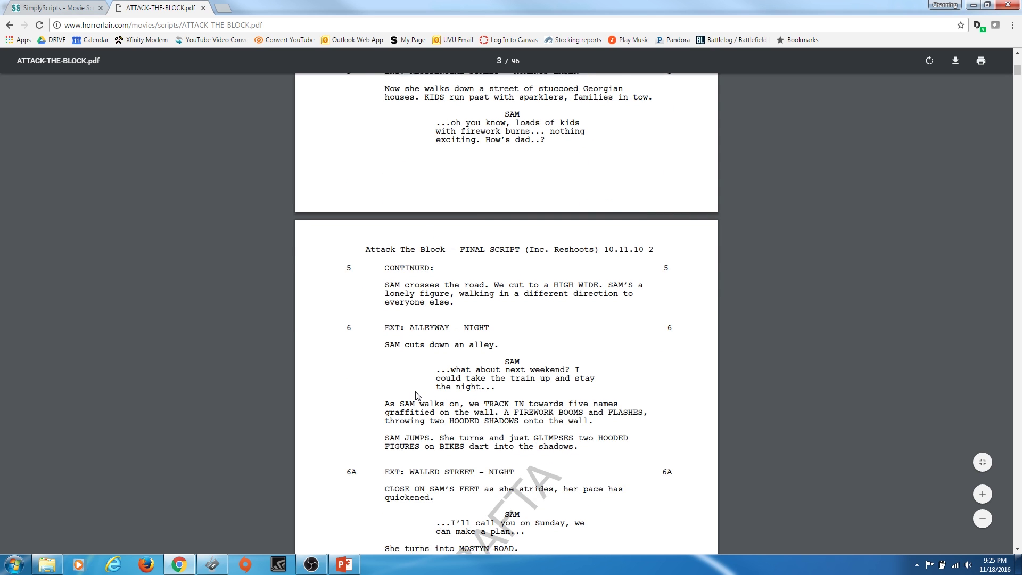
pyautogui.moveTo(383, 299); pyautogui.dragTo(605, 301)
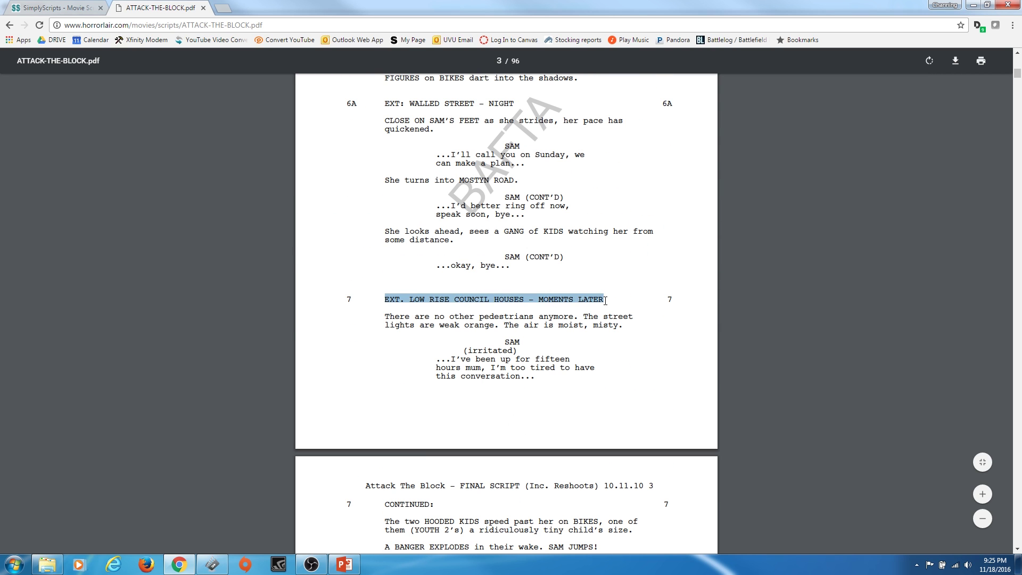
pyautogui.click(559, 312)
pyautogui.moveTo(384, 316); pyautogui.dragTo(615, 327)
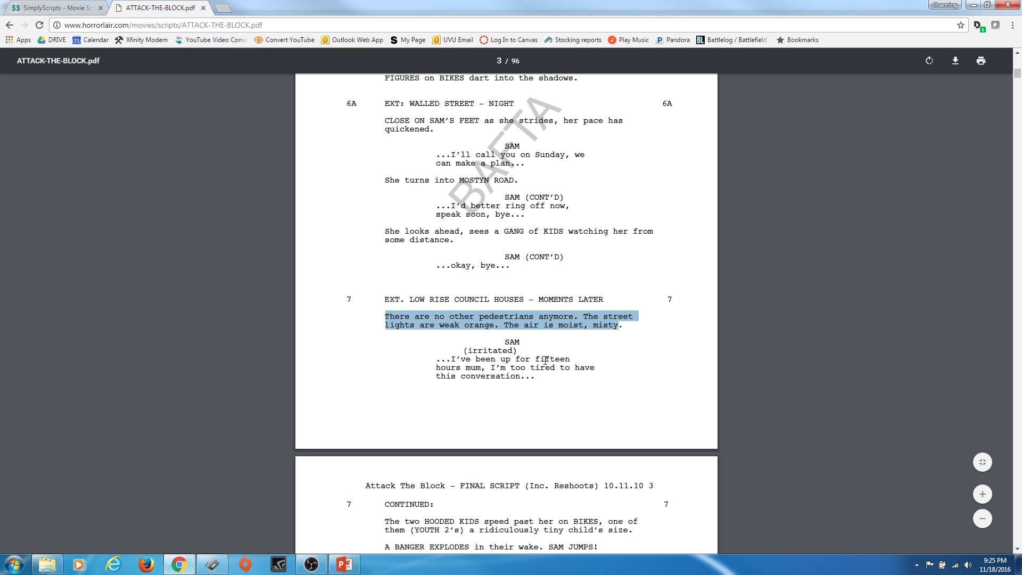
# Step: Highlight the character name SAM, the parenthetical "(irritated)" and the dialogue beneath it in scene 7
pyautogui.scroll(-1, 533, 352)
pyautogui.click(513, 288)
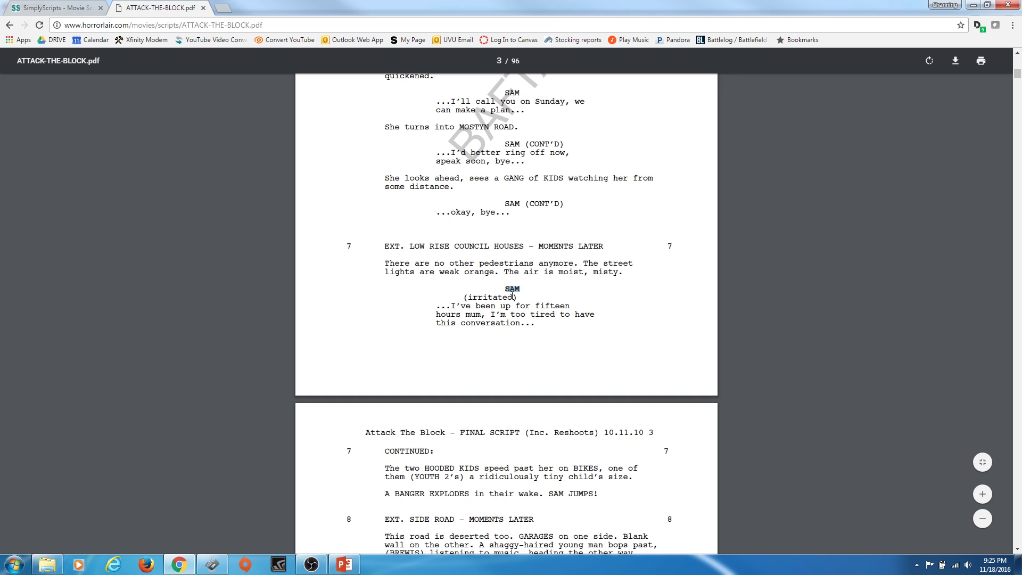
pyautogui.moveTo(515, 296); pyautogui.dragTo(463, 296)
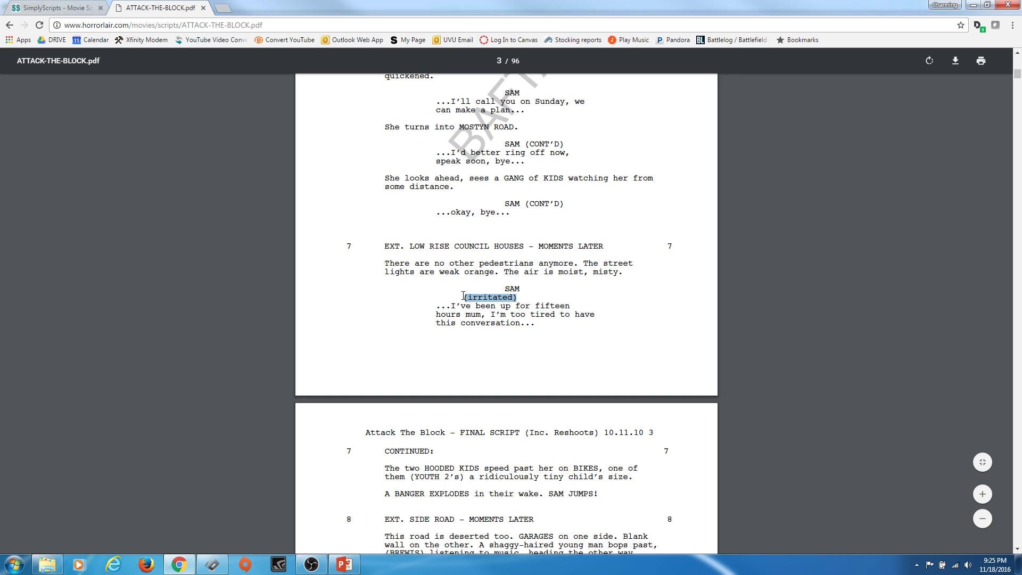
pyautogui.tripleClick(524, 323)
pyautogui.click(469, 341)
# Step: Examine how scenes 8 and 9 of the script format headings, action, parentheticals and dialogue
pyautogui.scroll(-3, 467, 343)
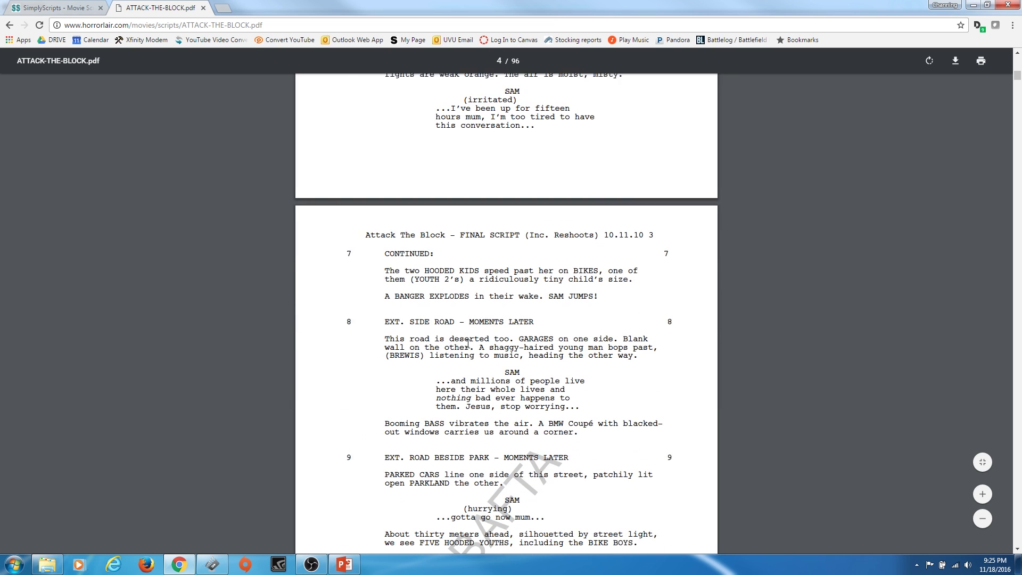
pyautogui.scroll(-4, 467, 343)
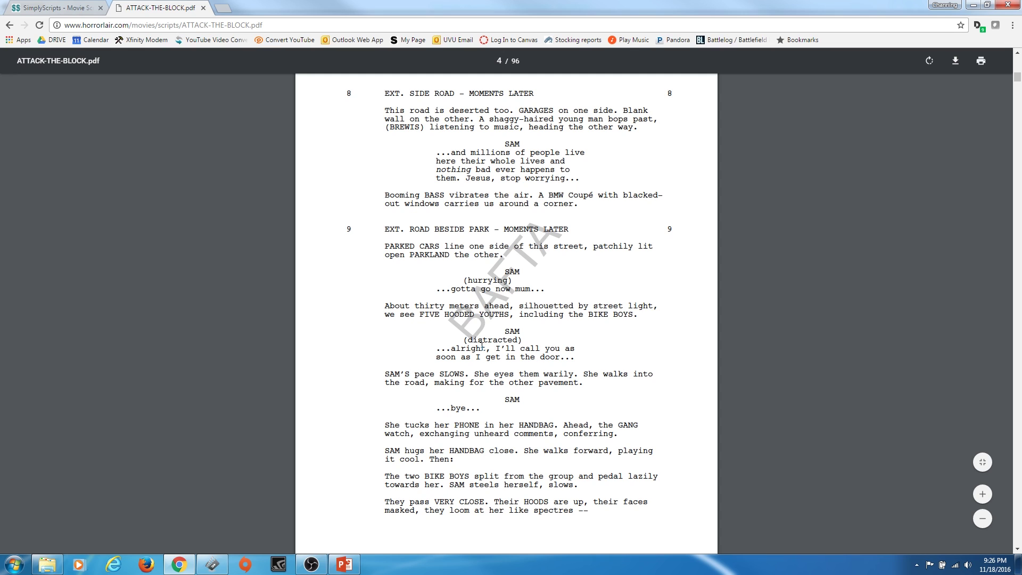
pyautogui.moveTo(434, 373); pyautogui.dragTo(440, 372)
pyautogui.rightClick(452, 371)
pyautogui.click(445, 380)
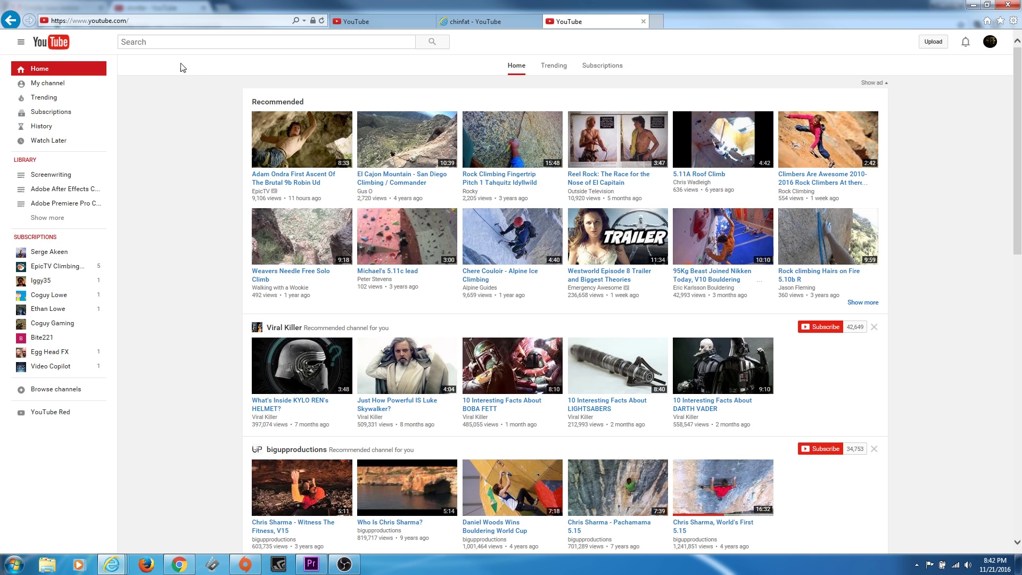
# Step: Switch to YouTube in Internet Explorer, go to youtube.com/chinfat and open the channel's playlists
pyautogui.click(153, 23)
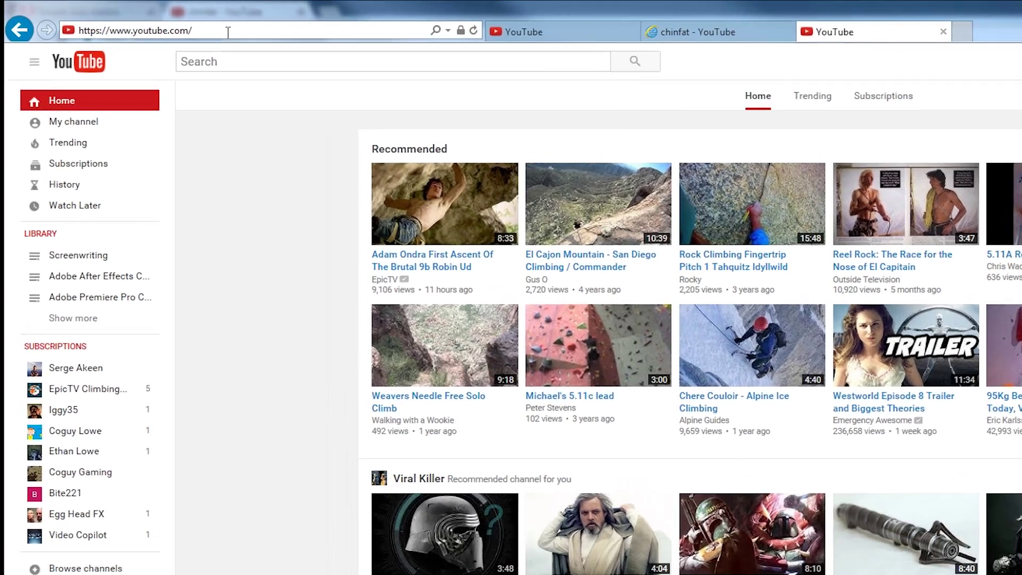
pyautogui.click(154, 22)
pyautogui.write('chinfat')
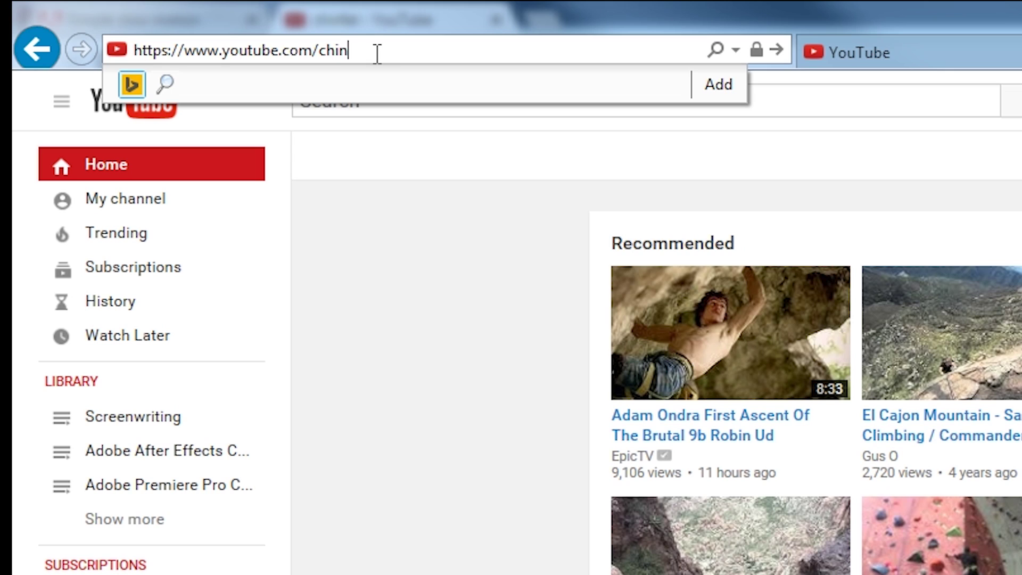
pyautogui.press('Return')
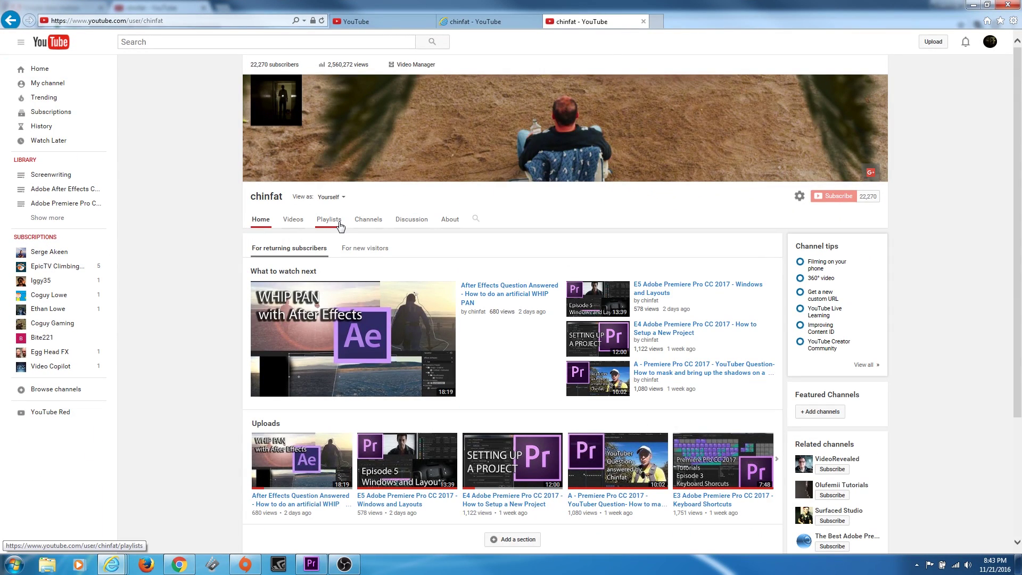
pyautogui.click(339, 222)
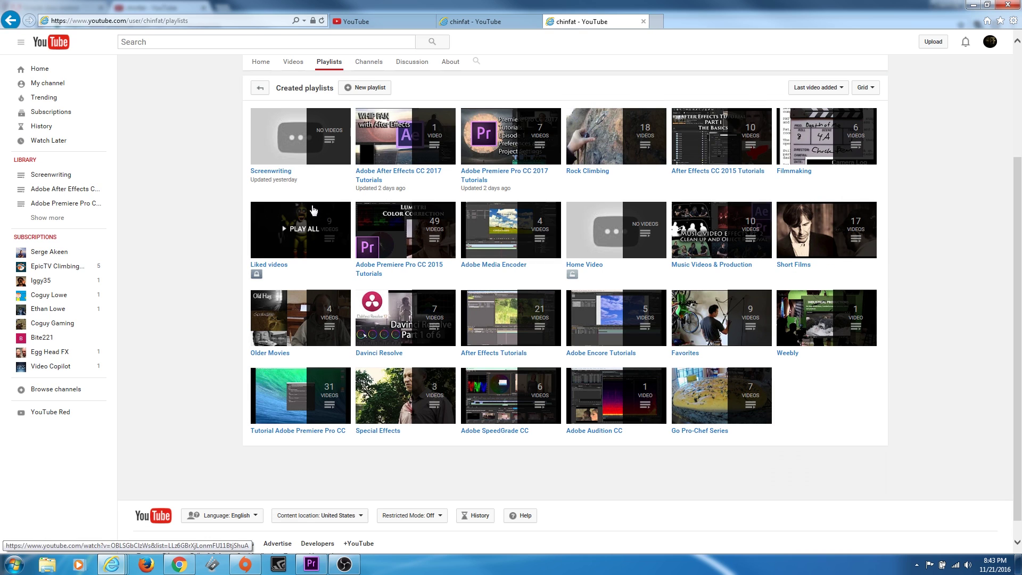